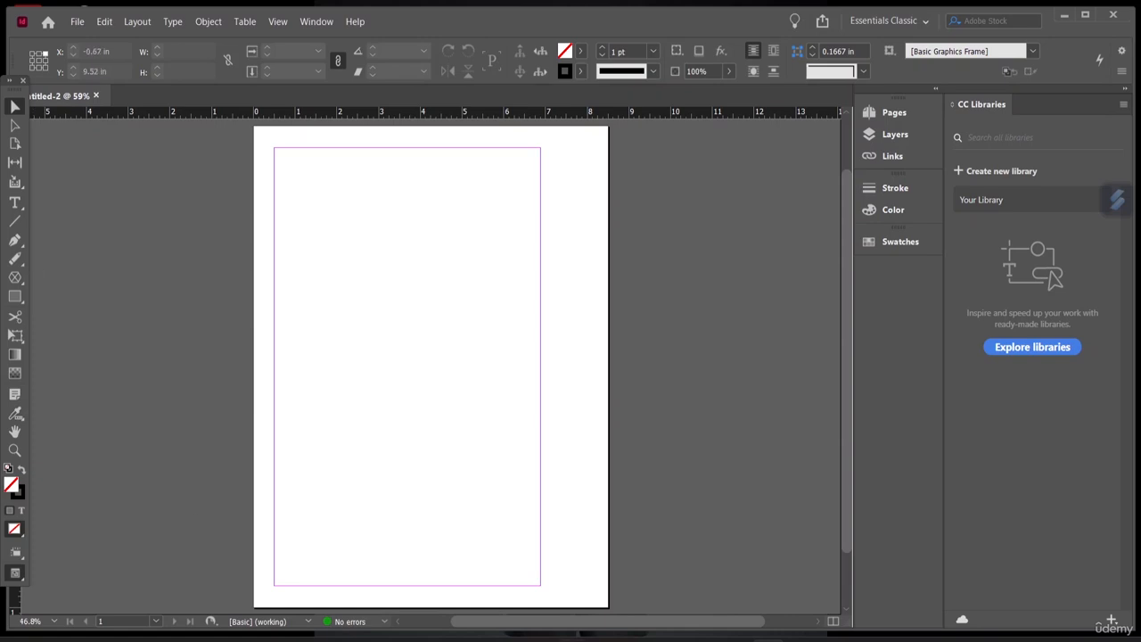
Place the picture of the smouldering, embracing stone figures from the Pictures folder and move it over the page
{"action": "left_click", "coordinate": [671, 640]}
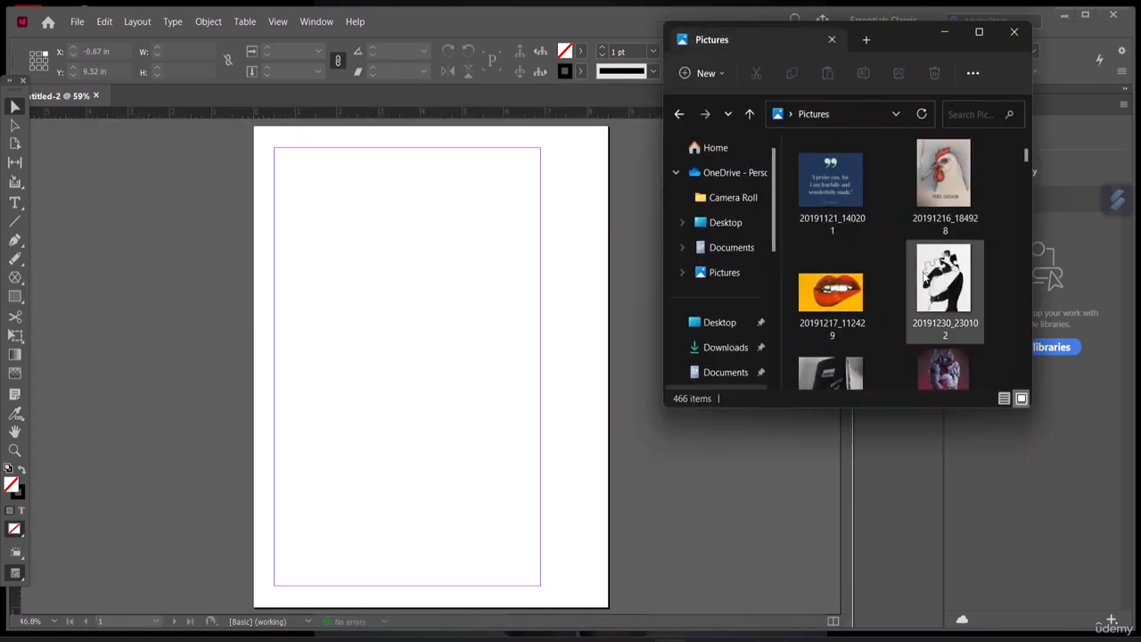
{"action": "mouse_move", "coordinate": [930, 362]}
{"action": "left_mouse_down"}
{"action": "mouse_move", "coordinate": [438, 270]}
{"action": "mouse_move", "coordinate": [298, 220]}
{"action": "left_mouse_up"}
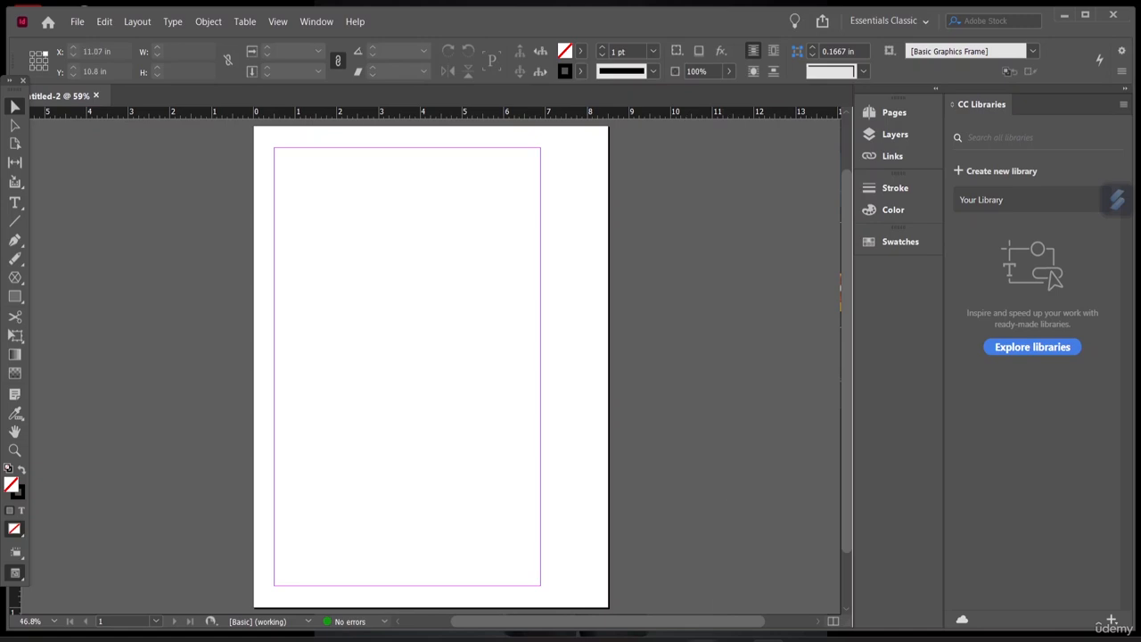
{"action": "left_click", "coordinate": [671, 640]}
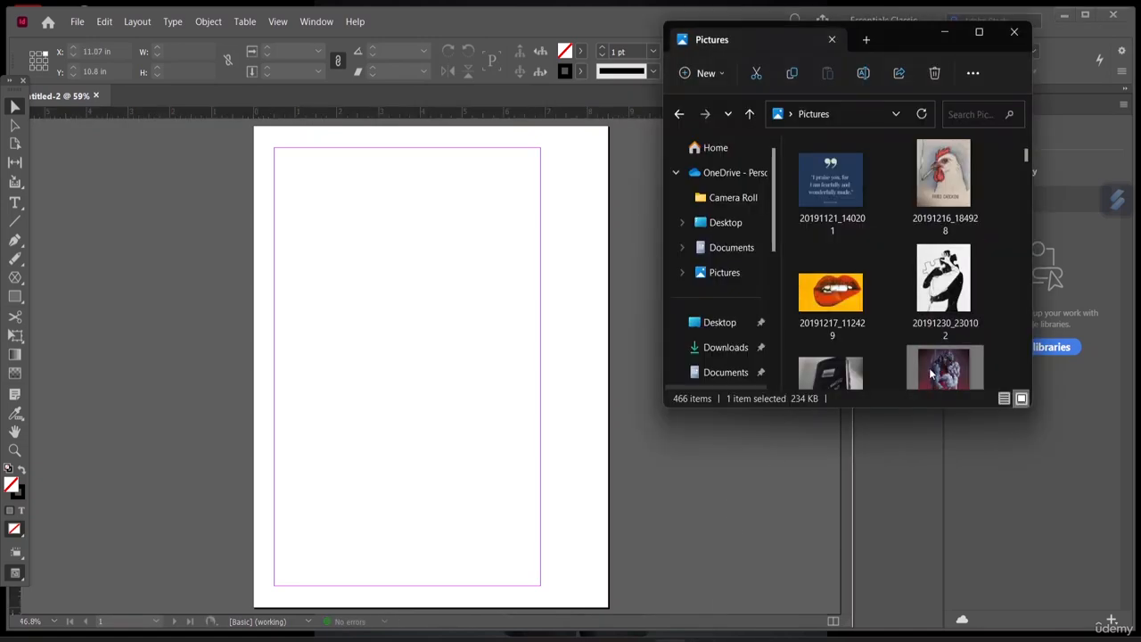
{"action": "left_click_drag", "start_coordinate": [930, 384], "coordinate": [462, 359]}
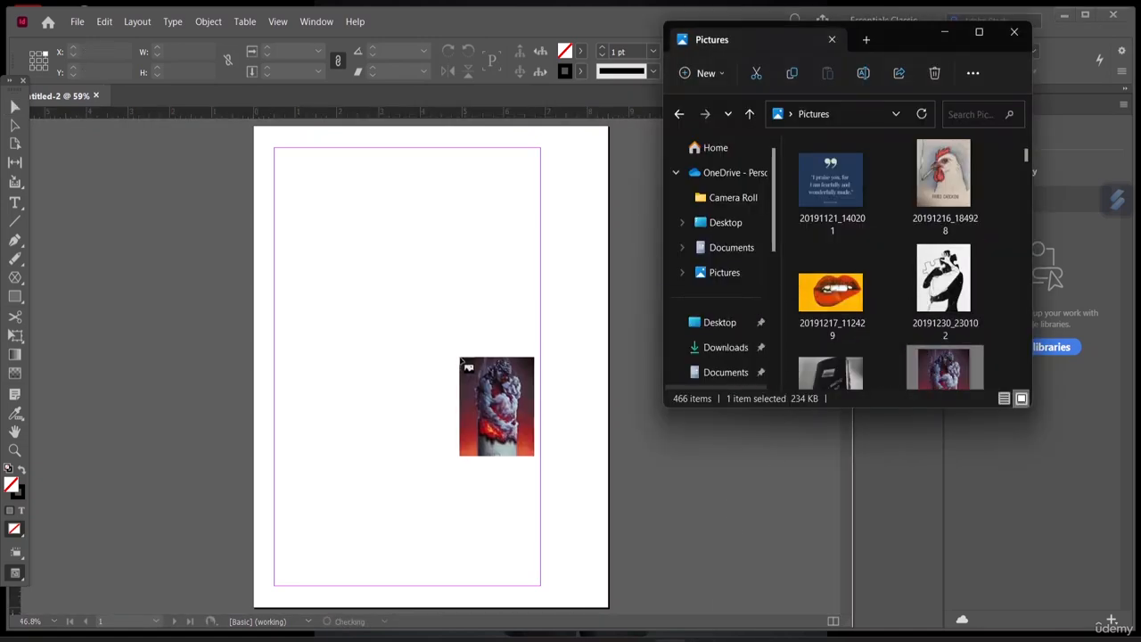
{"action": "left_click", "coordinate": [335, 186]}
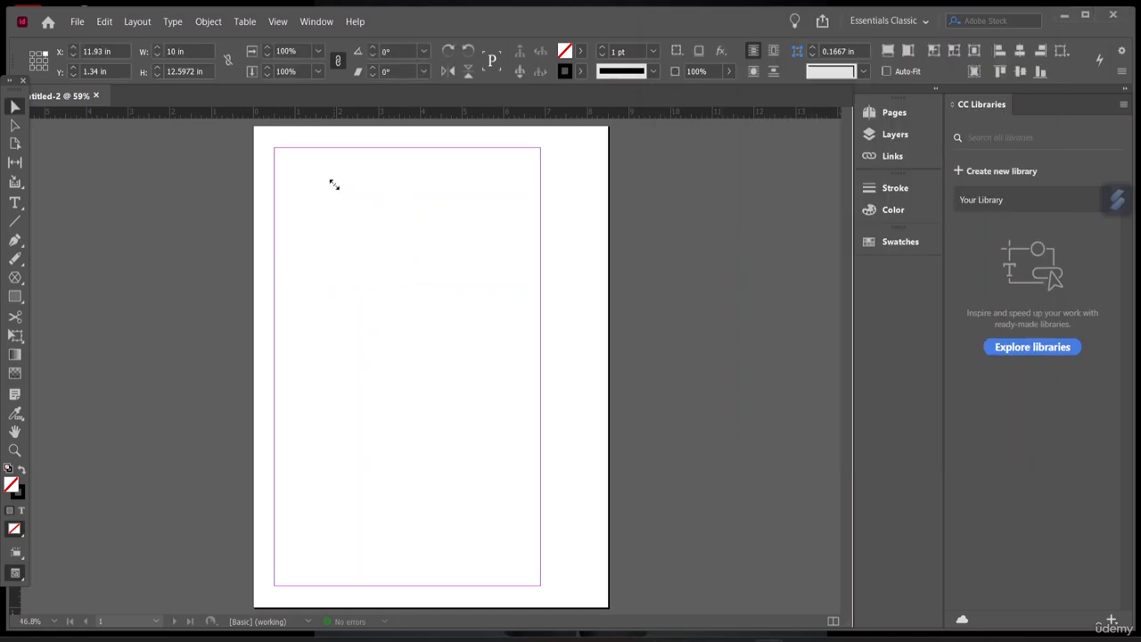
{"action": "left_click_drag", "start_coordinate": [653, 460], "coordinate": [562, 365]}
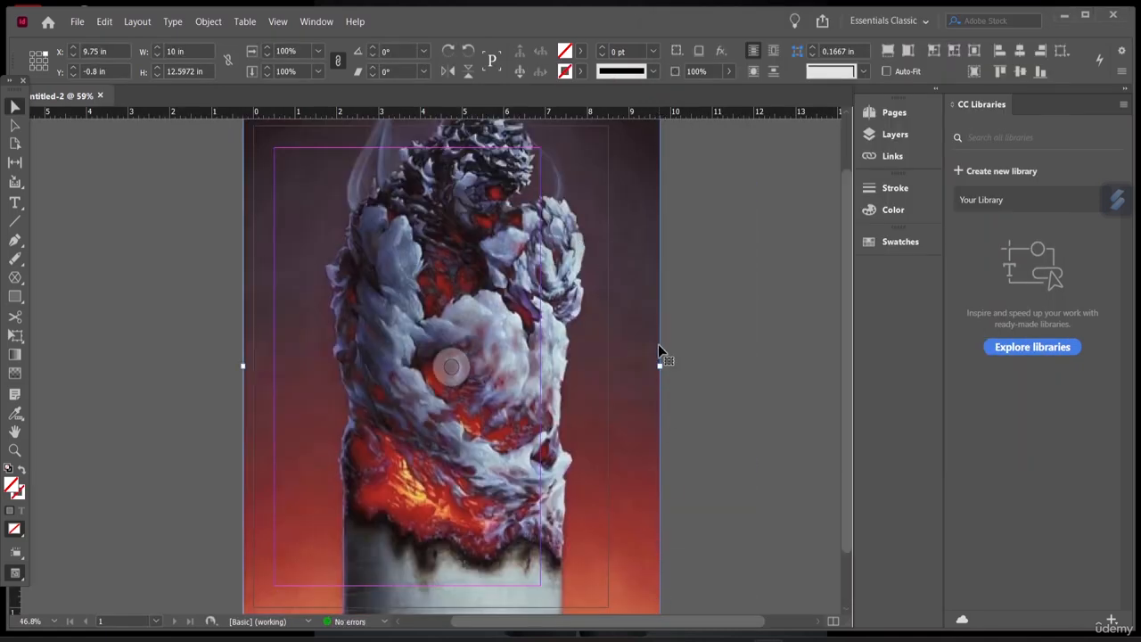
Crop the image frame on all sides to about 7.7 in wide by 10 in high so it fits inside the page
{"action": "scroll", "coordinate": [606, 214], "scroll_direction": "up", "scroll_amount": 1}
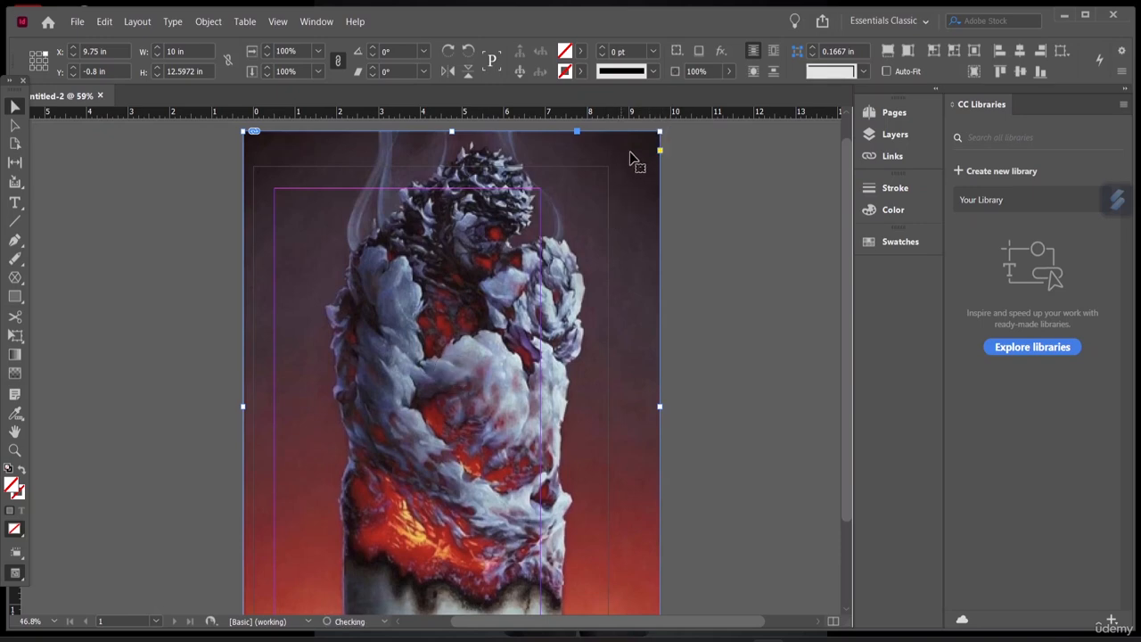
{"action": "left_click_drag", "start_coordinate": [660, 132], "coordinate": [596, 175]}
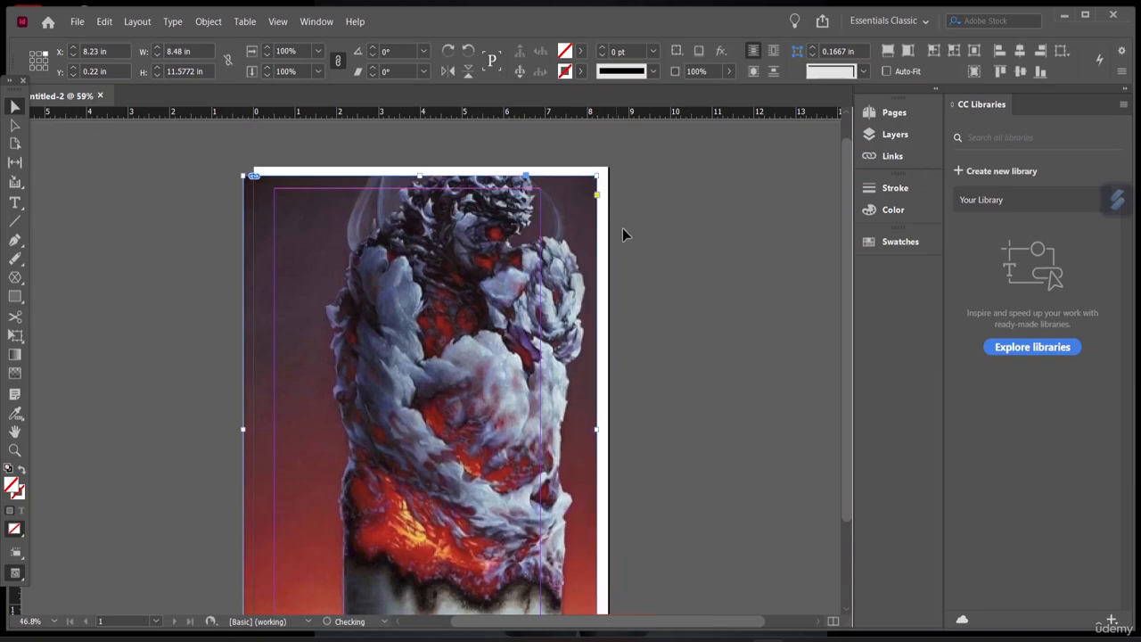
{"action": "scroll", "coordinate": [588, 357], "scroll_direction": "down", "scroll_amount": 3}
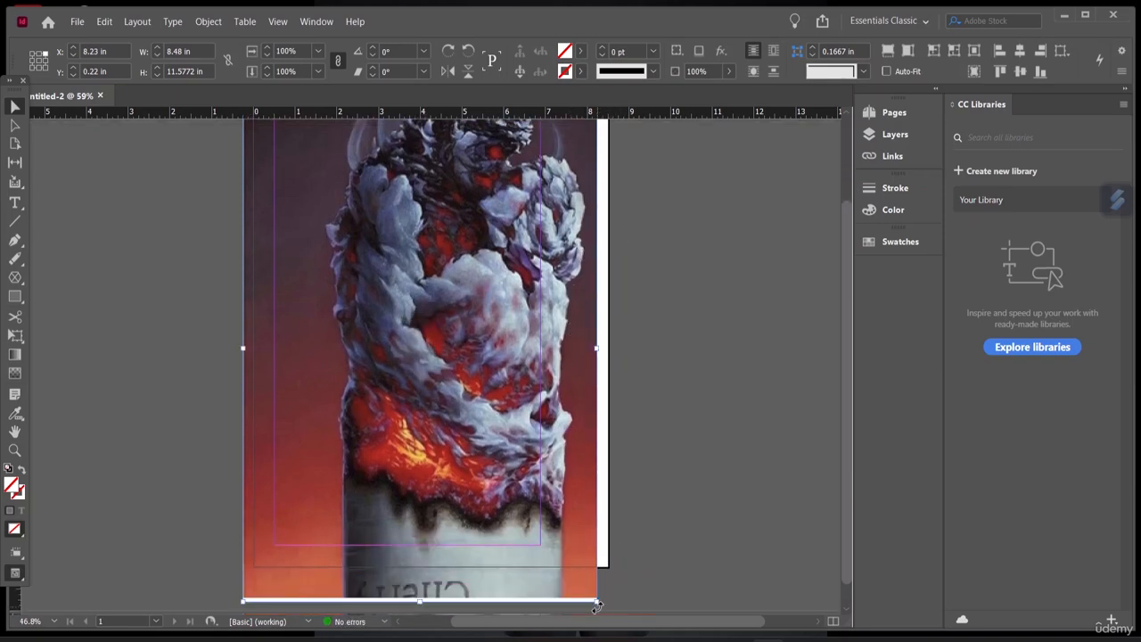
{"action": "left_click_drag", "start_coordinate": [597, 602], "coordinate": [597, 533]}
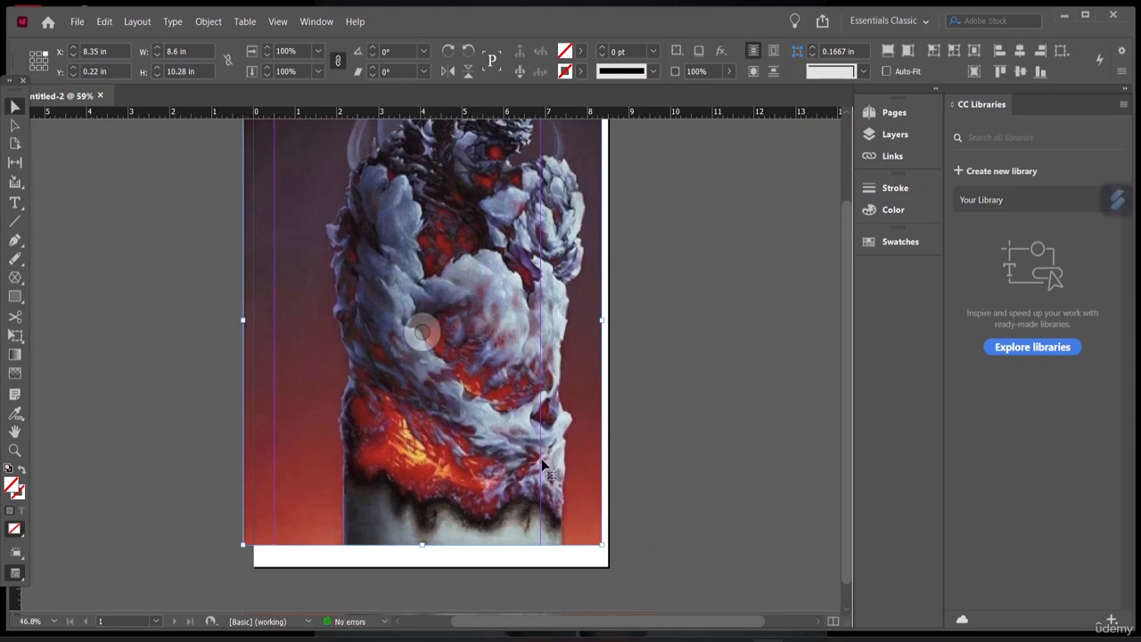
{"action": "left_click_drag", "start_coordinate": [241, 542], "coordinate": [278, 542]}
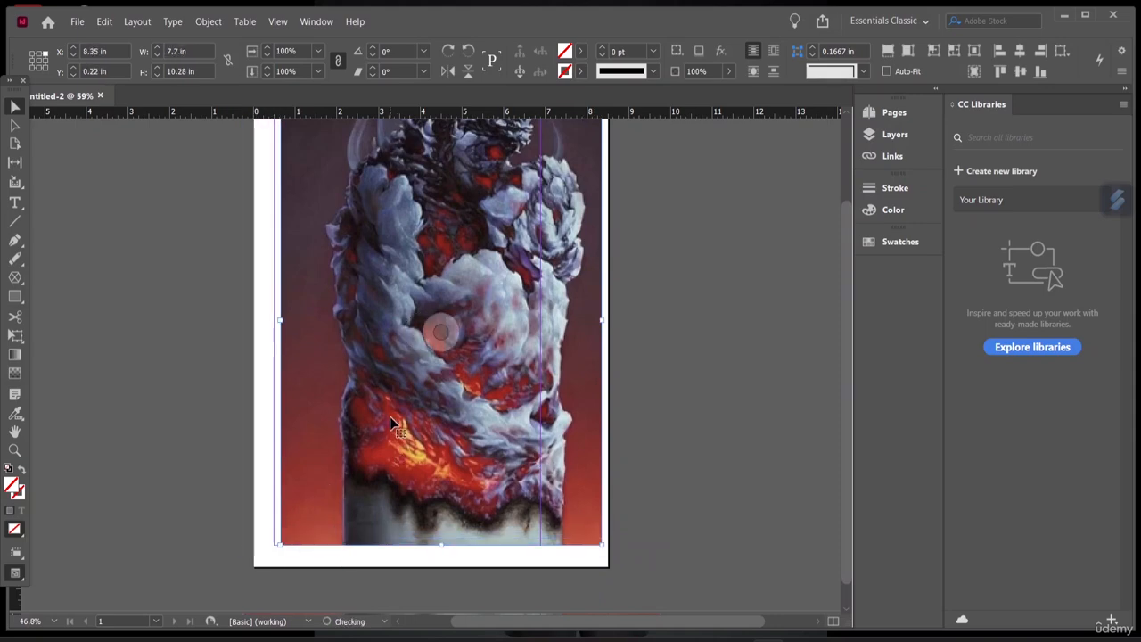
{"action": "scroll", "coordinate": [390, 415], "scroll_direction": "up", "scroll_amount": 2}
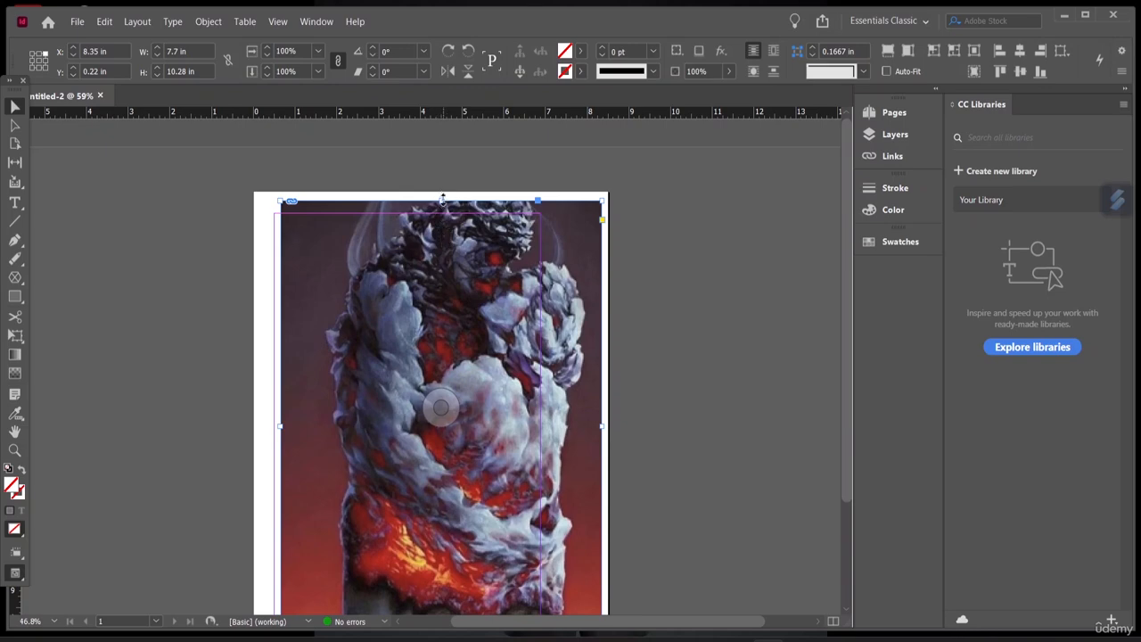
{"action": "mouse_move", "coordinate": [442, 201]}
{"action": "left_mouse_down"}
{"action": "mouse_move", "coordinate": [437, 228]}
{"action": "mouse_move", "coordinate": [438, 212]}
{"action": "left_mouse_up"}
{"action": "scroll", "coordinate": [439, 295], "scroll_direction": "down", "scroll_amount": 2}
{"action": "scroll", "coordinate": [440, 295], "scroll_direction": "up", "scroll_amount": 2}
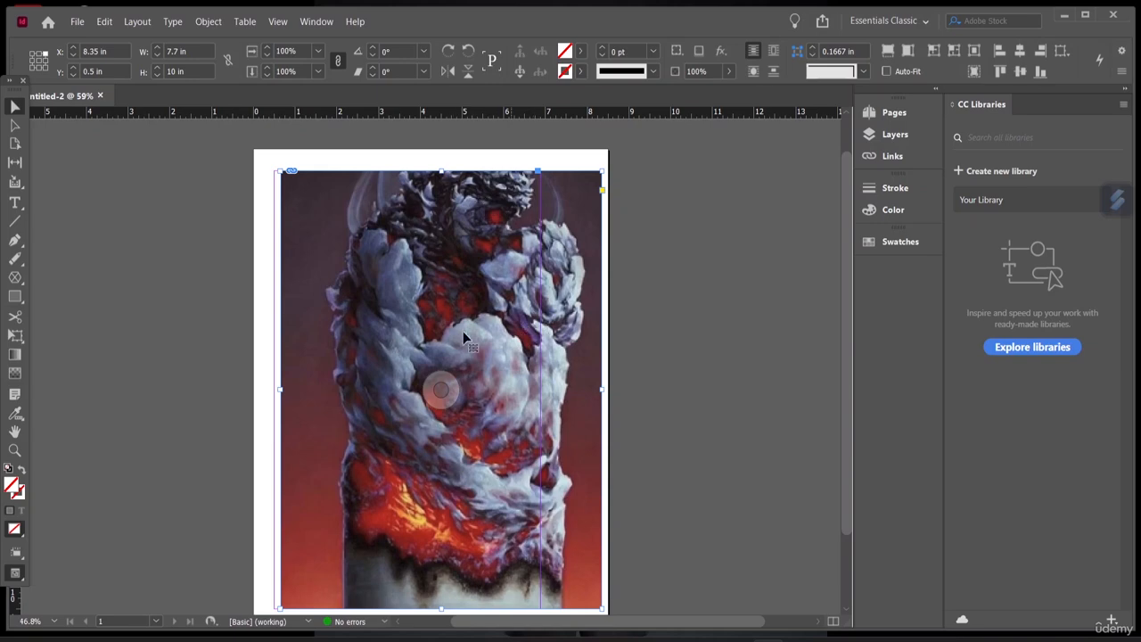
{"action": "scroll", "coordinate": [423, 287], "scroll_direction": "down", "scroll_amount": 2}
{"action": "scroll", "coordinate": [423, 287], "scroll_direction": "up", "scroll_amount": 4}
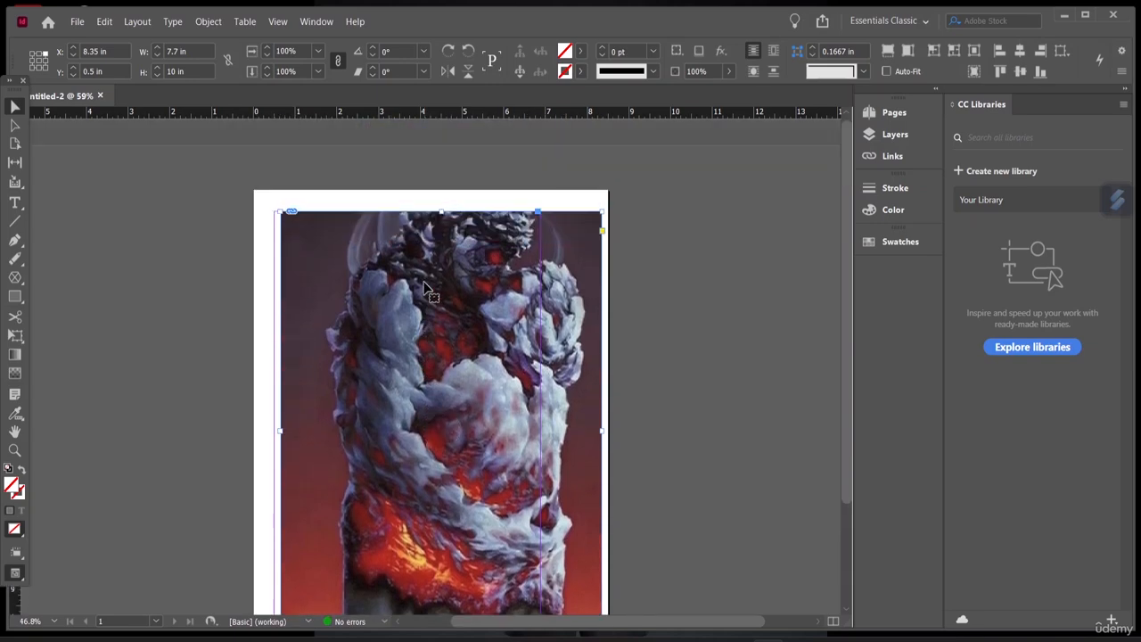
{"action": "scroll", "coordinate": [424, 287], "scroll_direction": "down", "scroll_amount": 4}
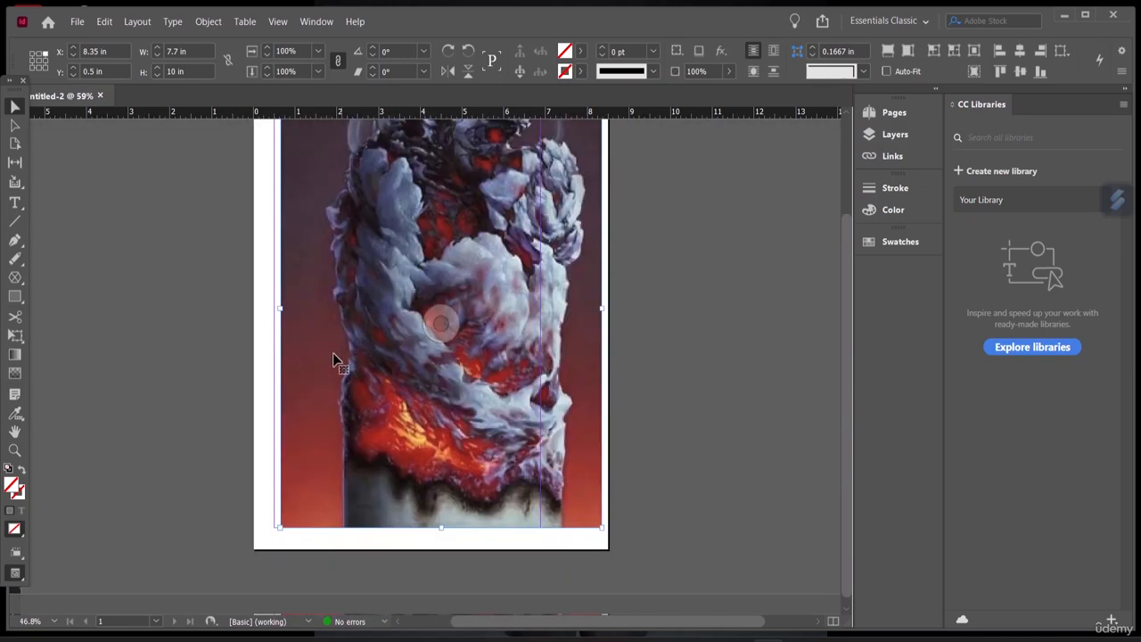
Extract a color theme from the placed image with the Color Theme Tool
{"action": "double_click", "coordinate": [309, 329]}
{"action": "scroll", "coordinate": [295, 324], "scroll_direction": "up", "scroll_amount": 3}
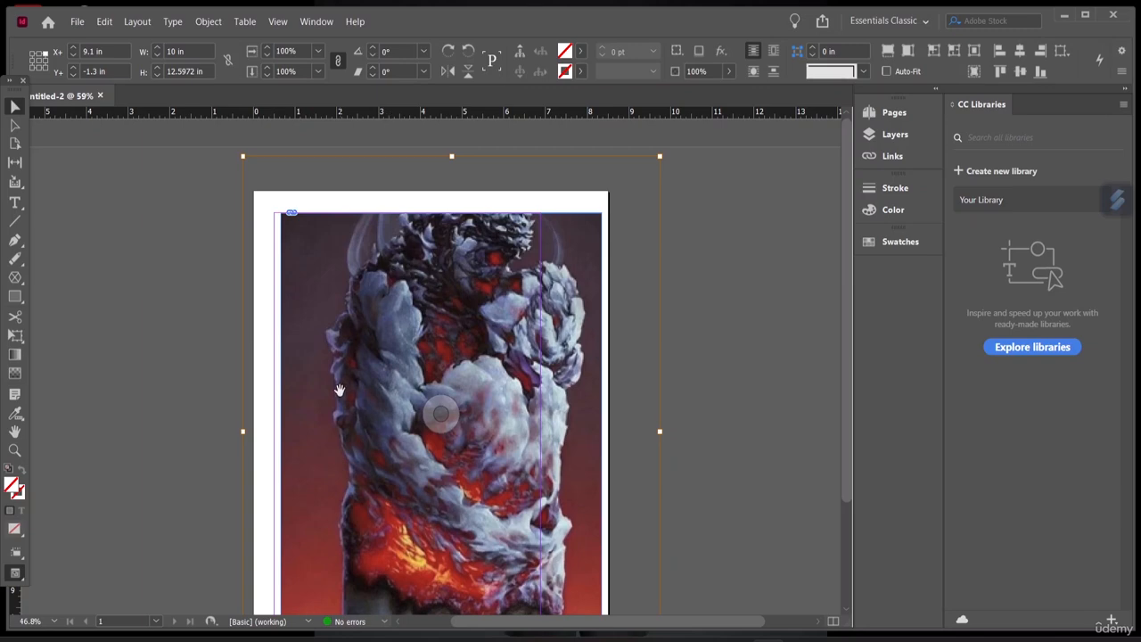
{"action": "scroll", "coordinate": [38, 284], "scroll_direction": "down", "scroll_amount": 1}
{"action": "left_click", "coordinate": [15, 415]}
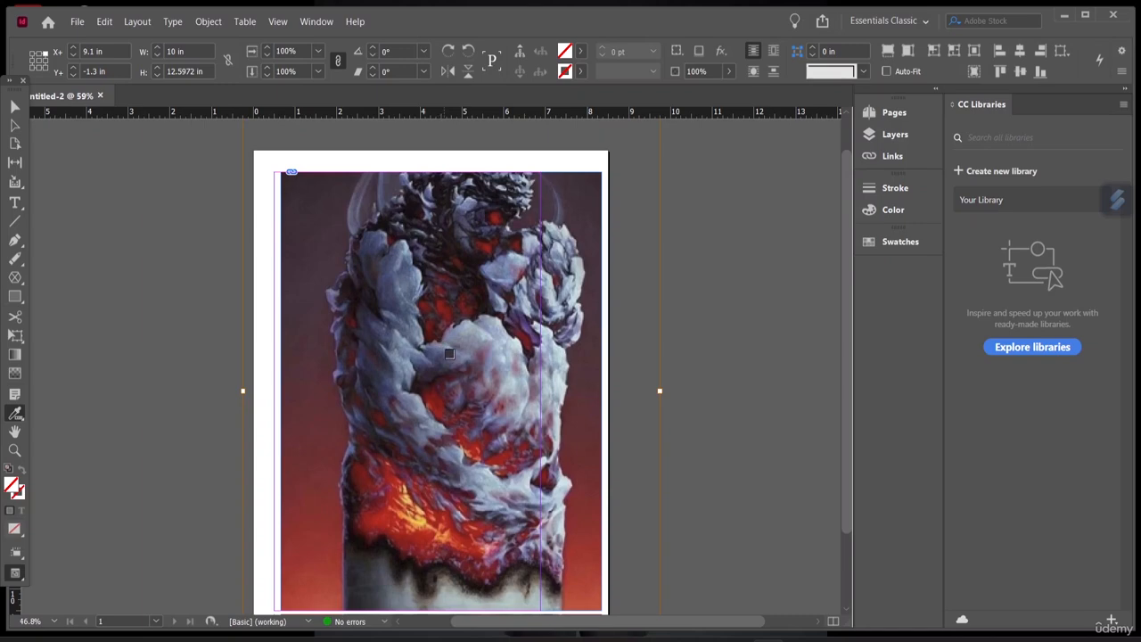
{"action": "left_click", "coordinate": [16, 416]}
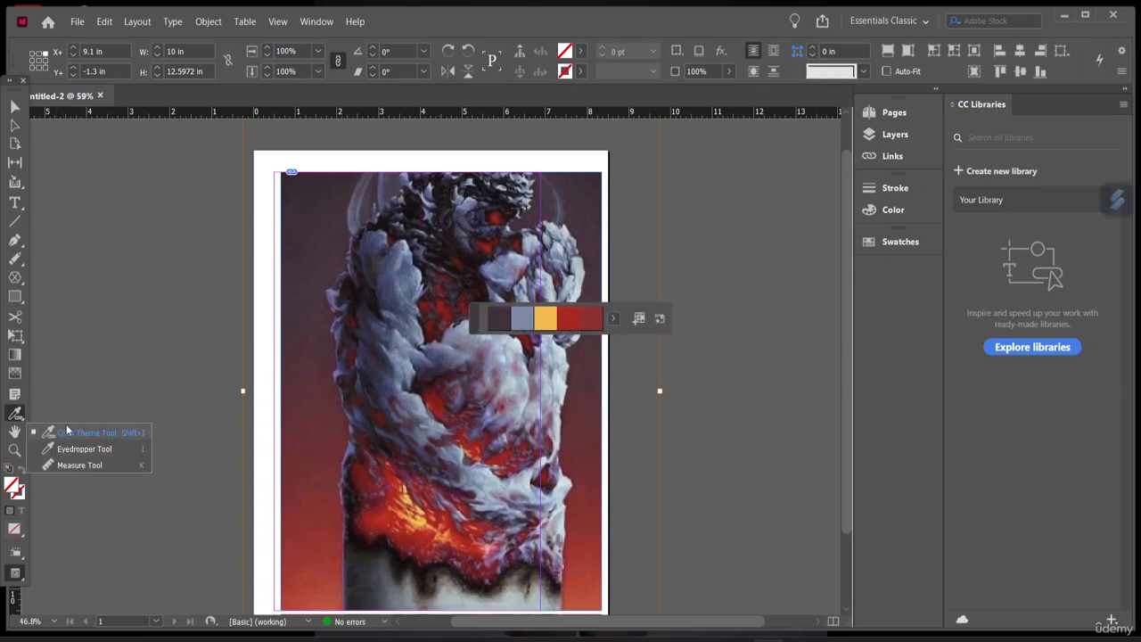
{"action": "left_click", "coordinate": [78, 434]}
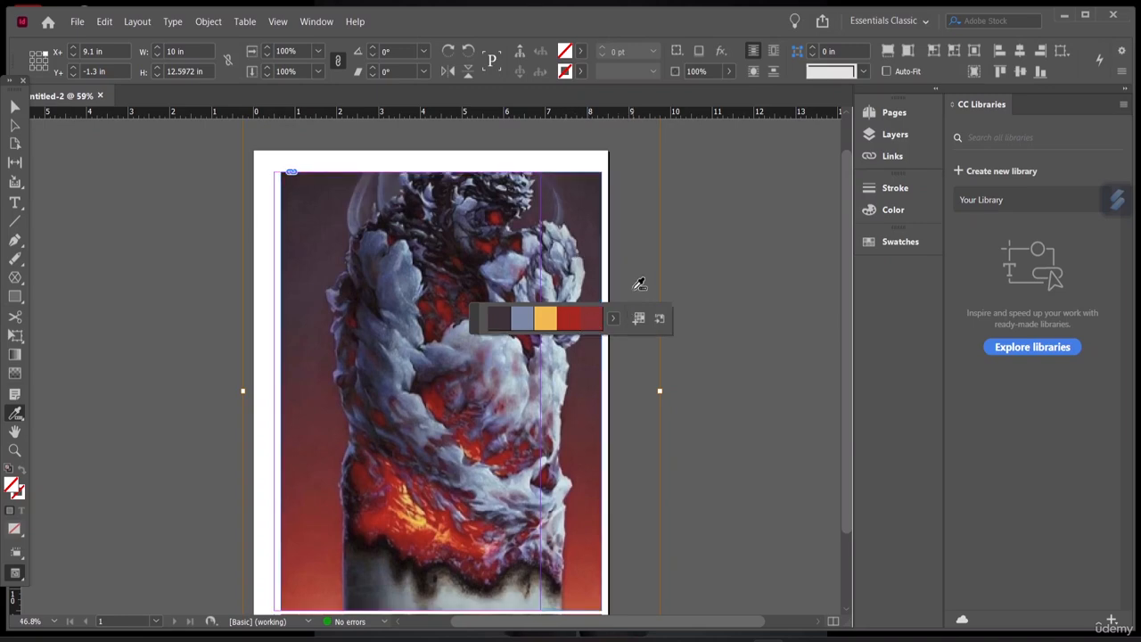
Switch the extracted color theme to the Bright variant and add it to the swatches
{"action": "left_click", "coordinate": [614, 318]}
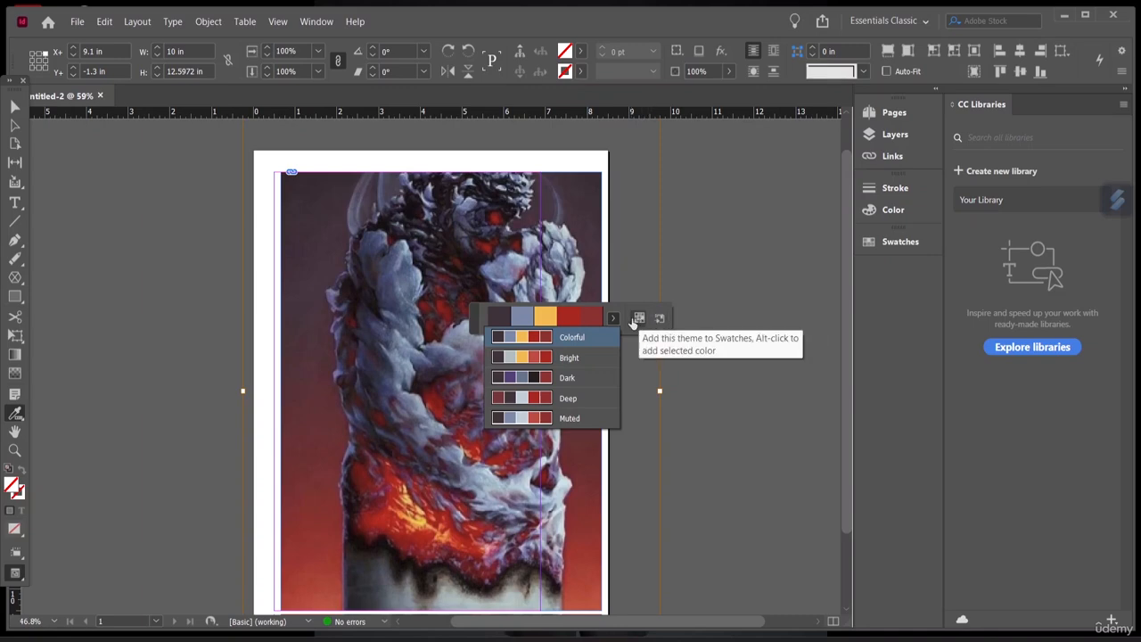
{"action": "left_click", "coordinate": [535, 356]}
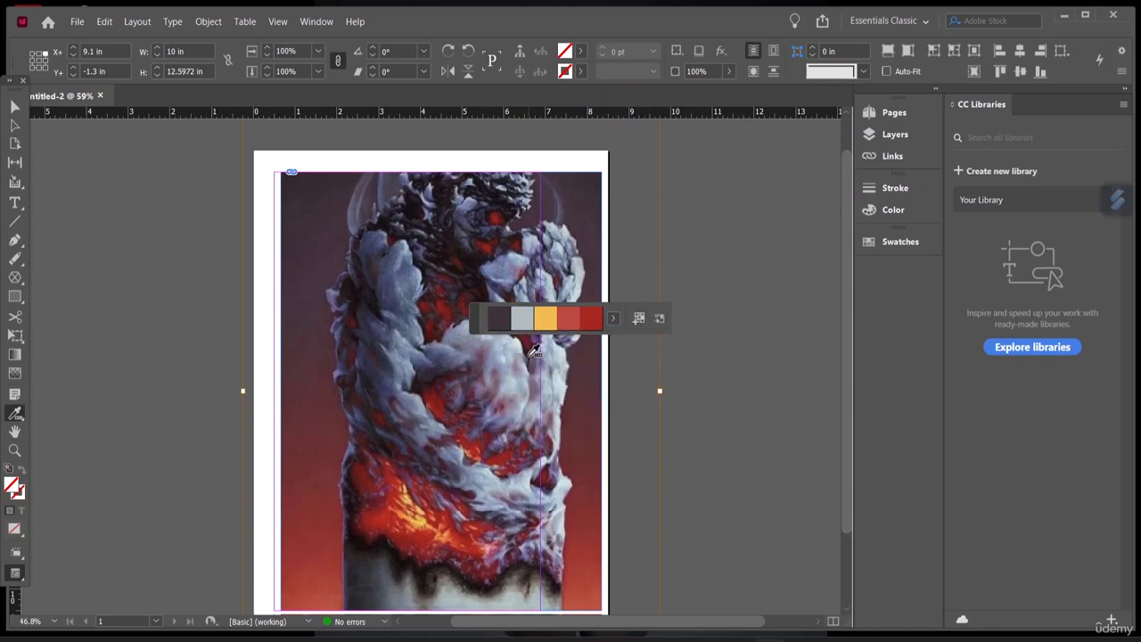
{"action": "left_click", "coordinate": [635, 319]}
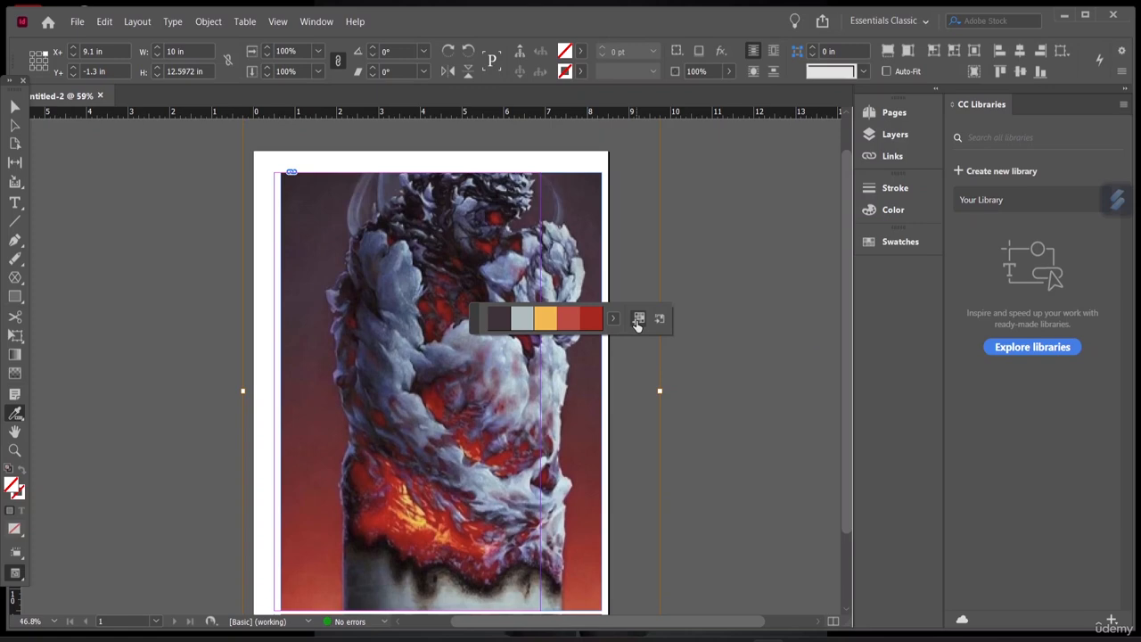
Show the document swatches and examine the colors inside the Bright_Theme group
{"action": "left_click", "coordinate": [869, 249]}
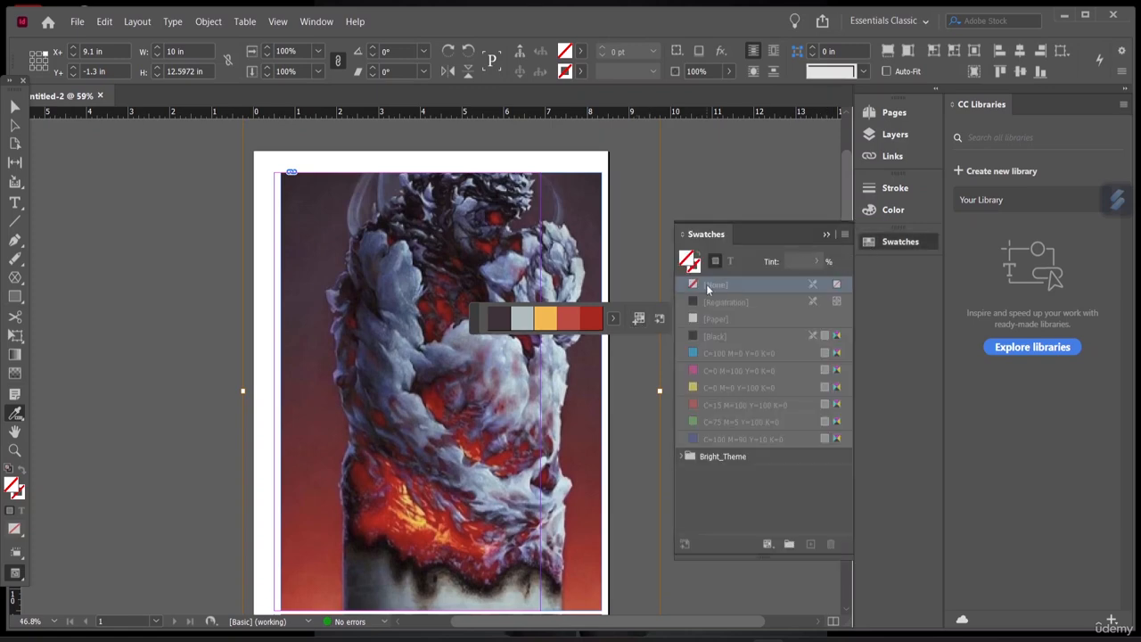
{"action": "left_click", "coordinate": [688, 456]}
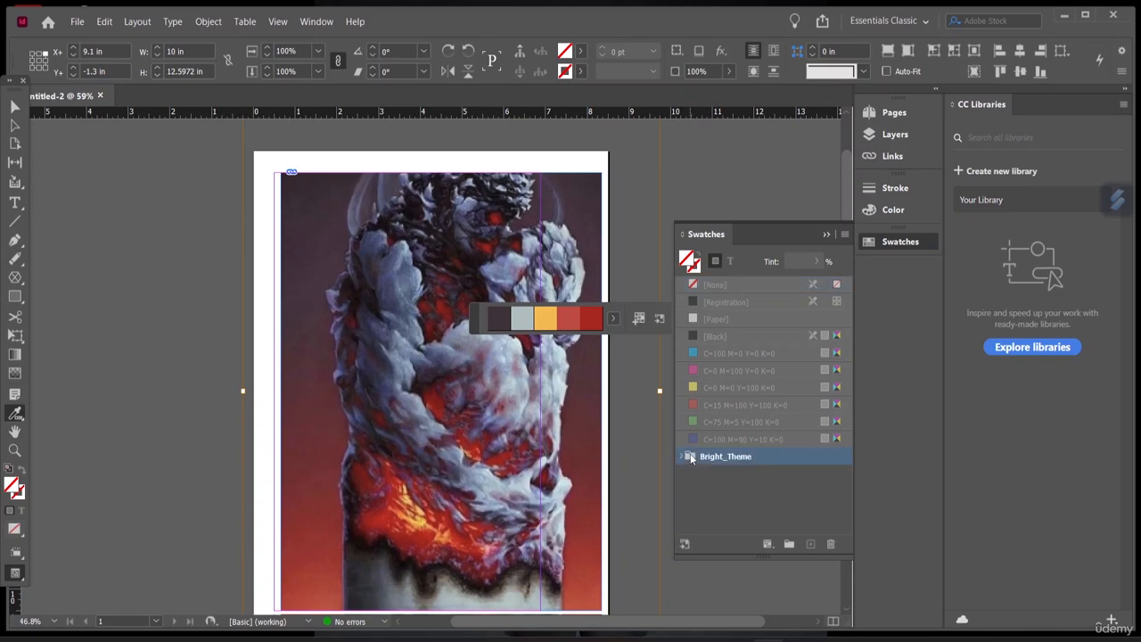
{"action": "left_click", "coordinate": [681, 457]}
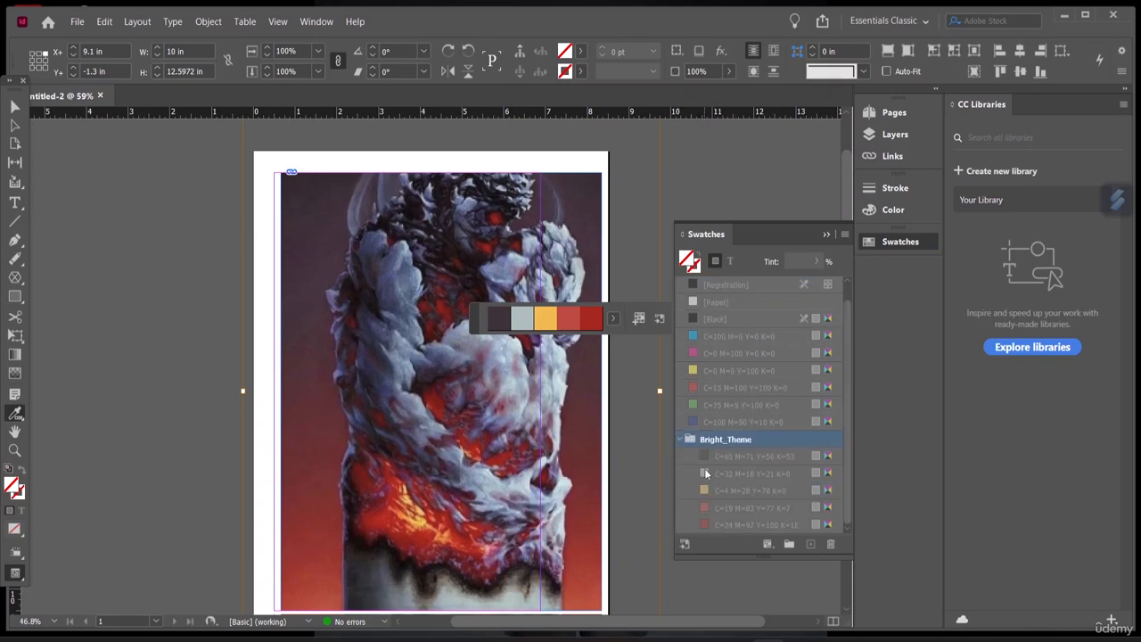
{"action": "left_click", "coordinate": [682, 440]}
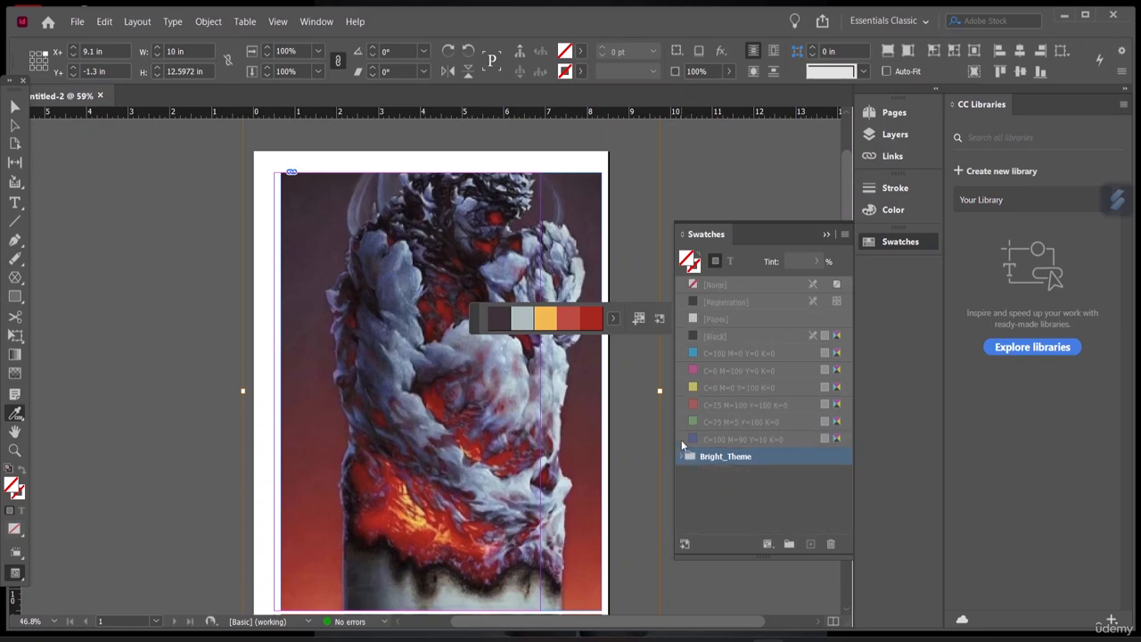
Examine the Bright_Theme group among the available fill colors and compare it with the extracted theme
{"action": "double_click", "coordinate": [565, 54]}
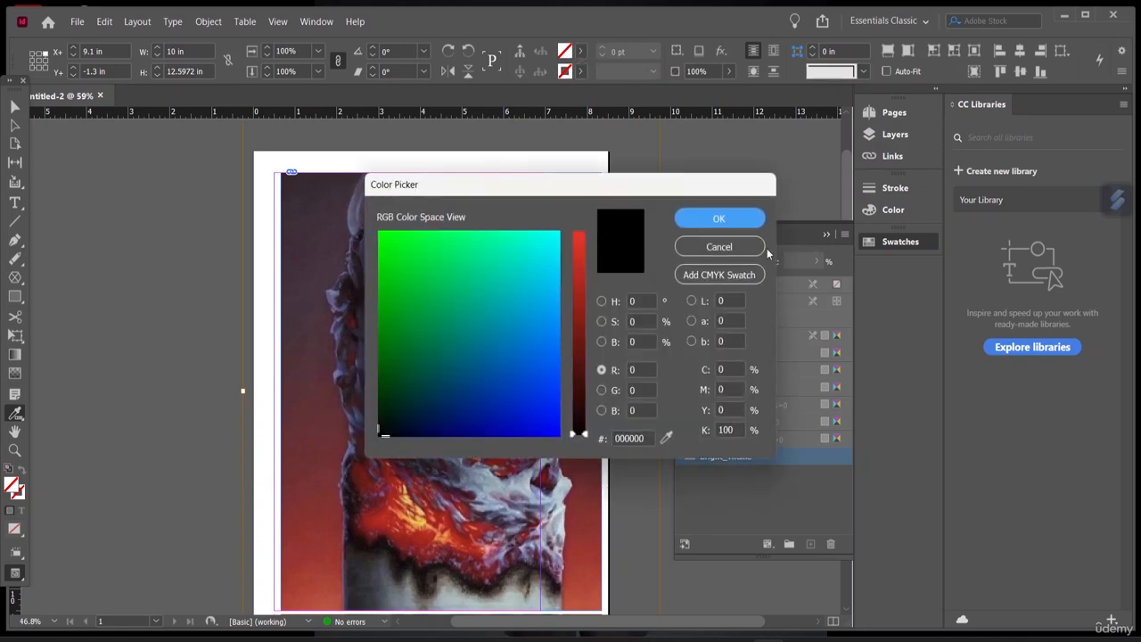
{"action": "left_click", "coordinate": [757, 248]}
{"action": "left_click", "coordinate": [581, 50]}
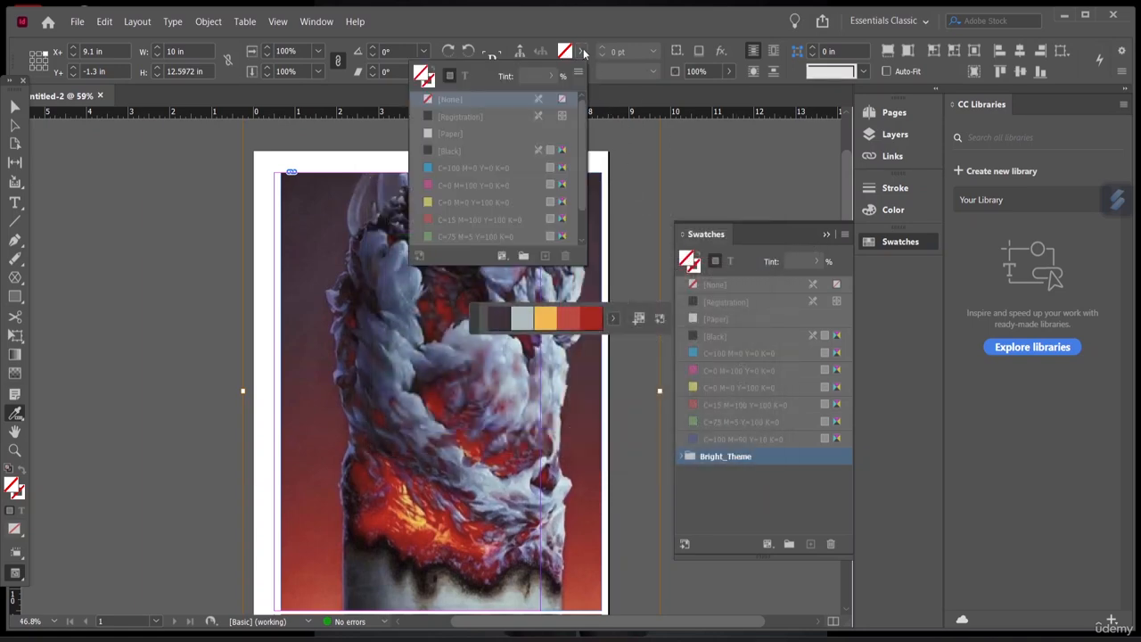
{"action": "scroll", "coordinate": [518, 159], "scroll_direction": "down", "scroll_amount": 1}
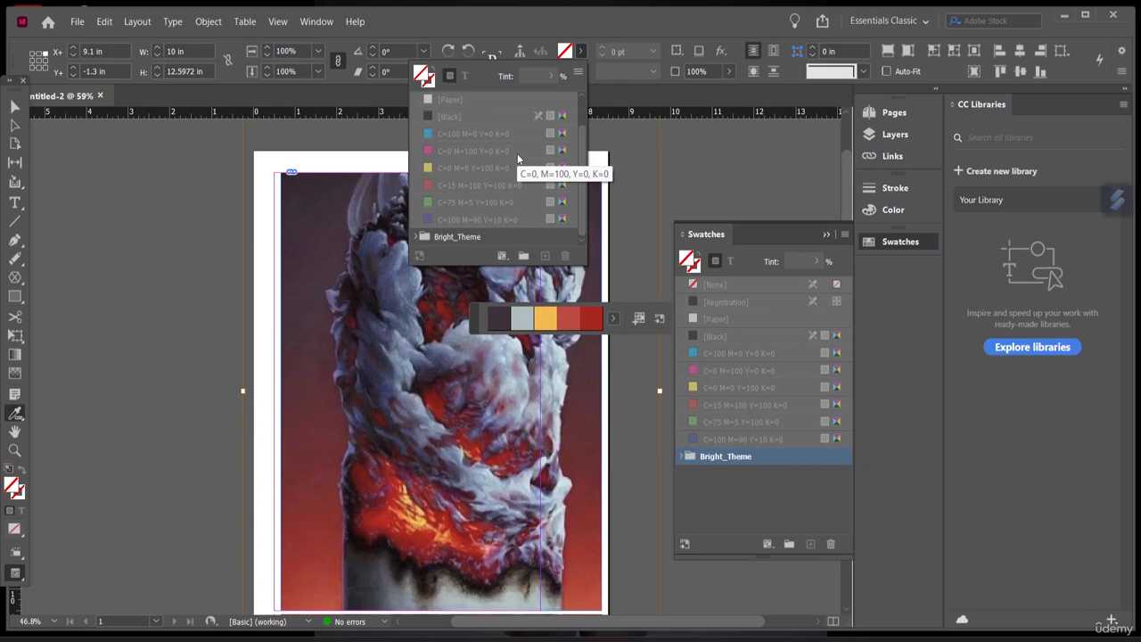
{"action": "left_click", "coordinate": [455, 237]}
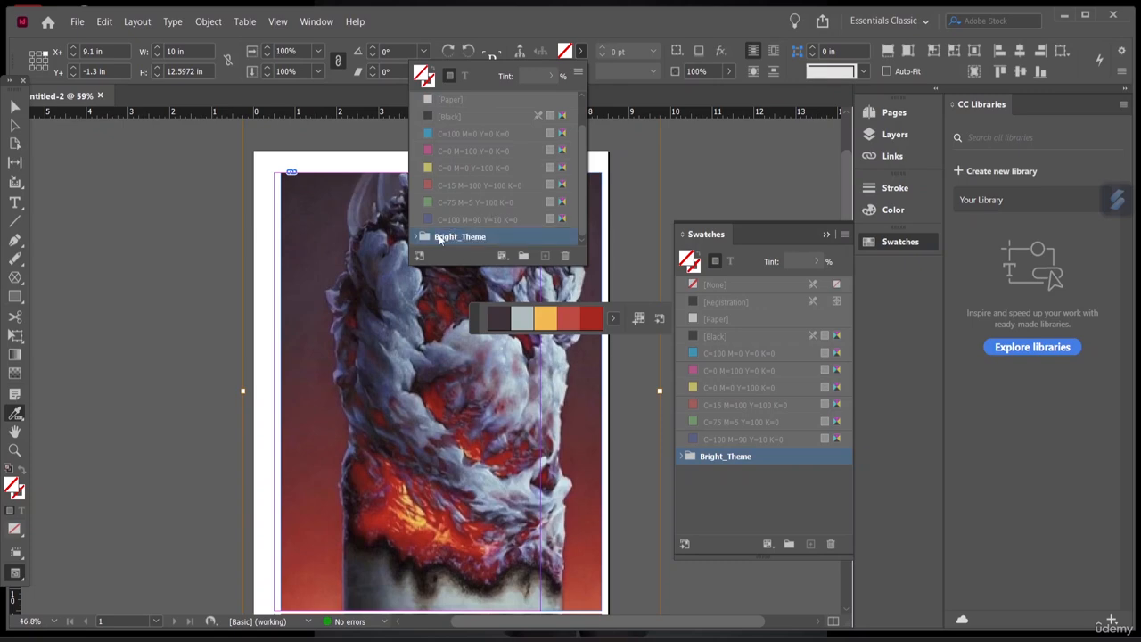
{"action": "left_click", "coordinate": [417, 237]}
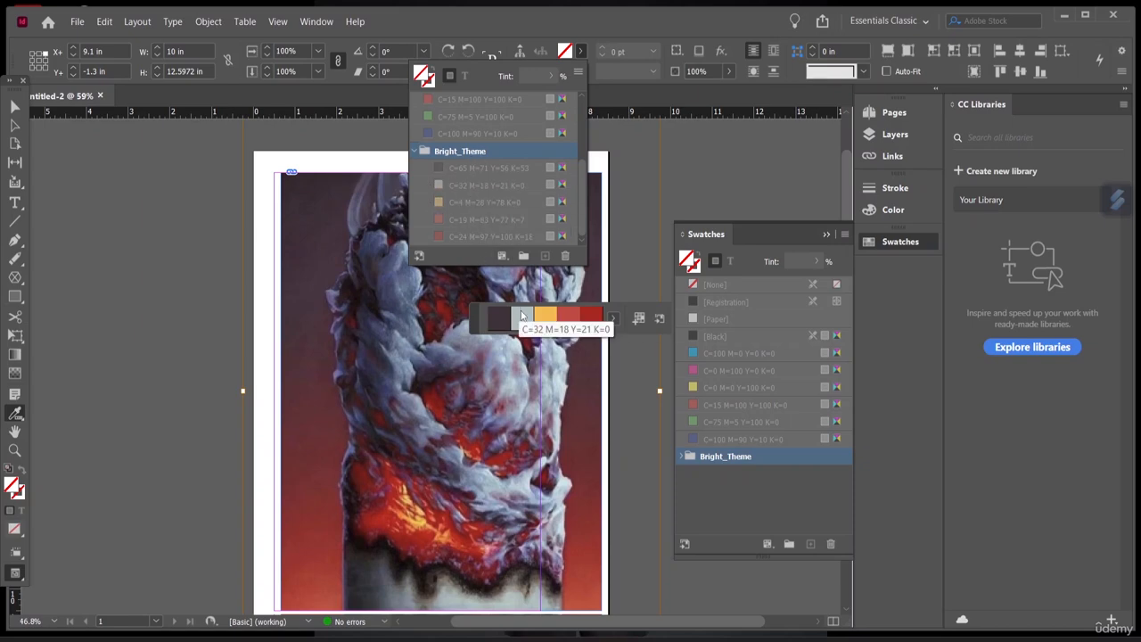
{"action": "left_click", "coordinate": [416, 151]}
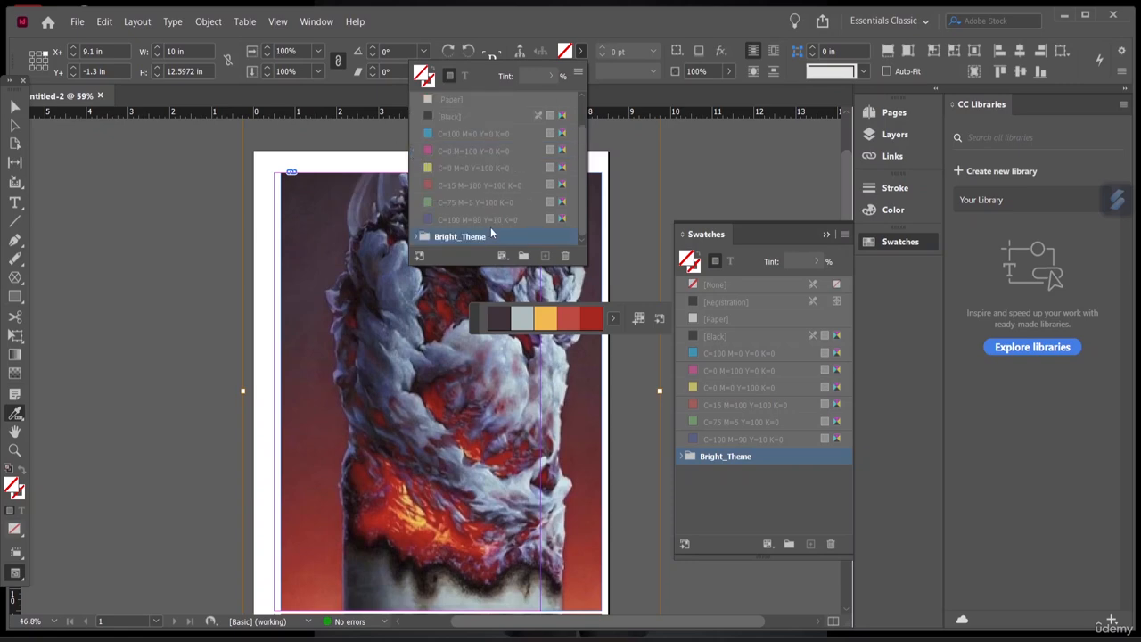
Switch the extracted color theme to the Deep variant and add it to the swatches
{"action": "left_click", "coordinate": [613, 318]}
{"action": "left_click", "coordinate": [613, 318]}
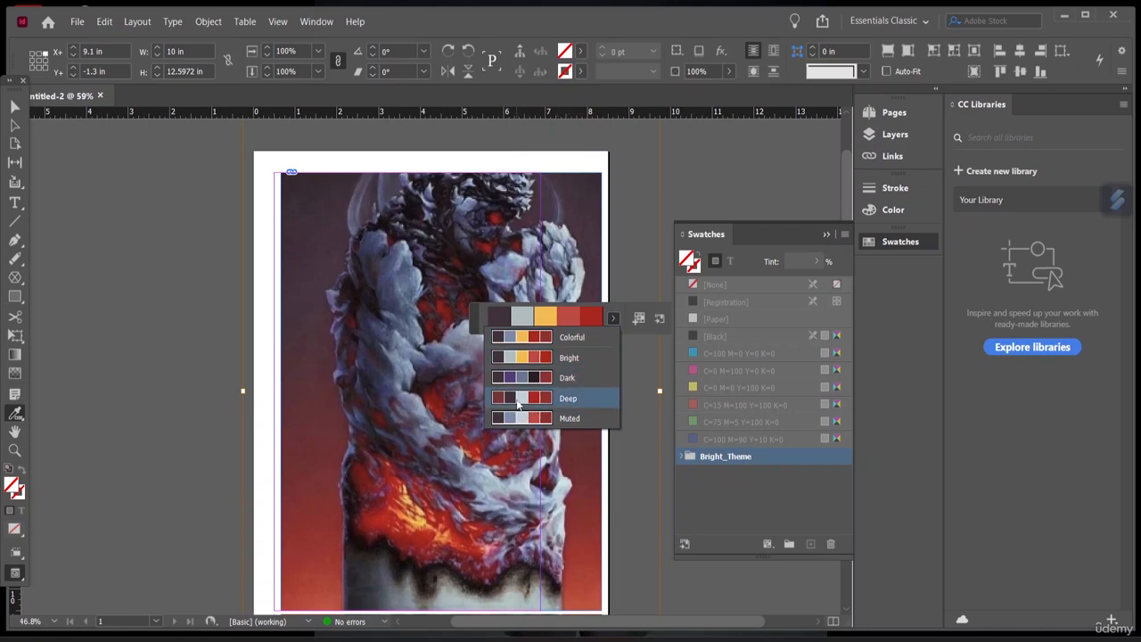
{"action": "left_click", "coordinate": [521, 397]}
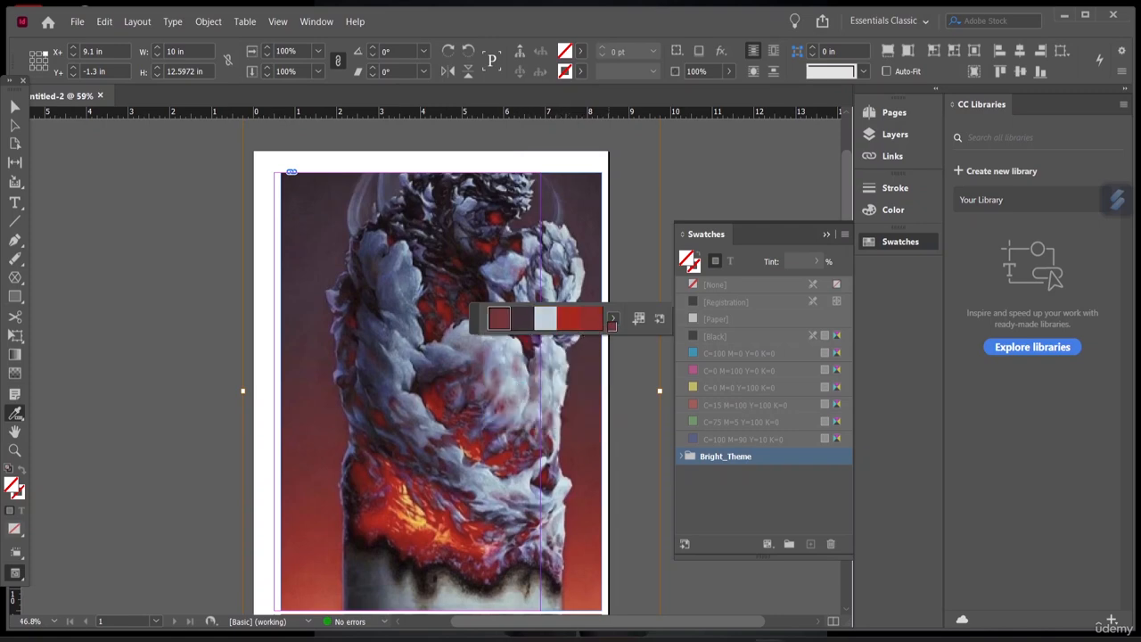
{"action": "left_click", "coordinate": [637, 321]}
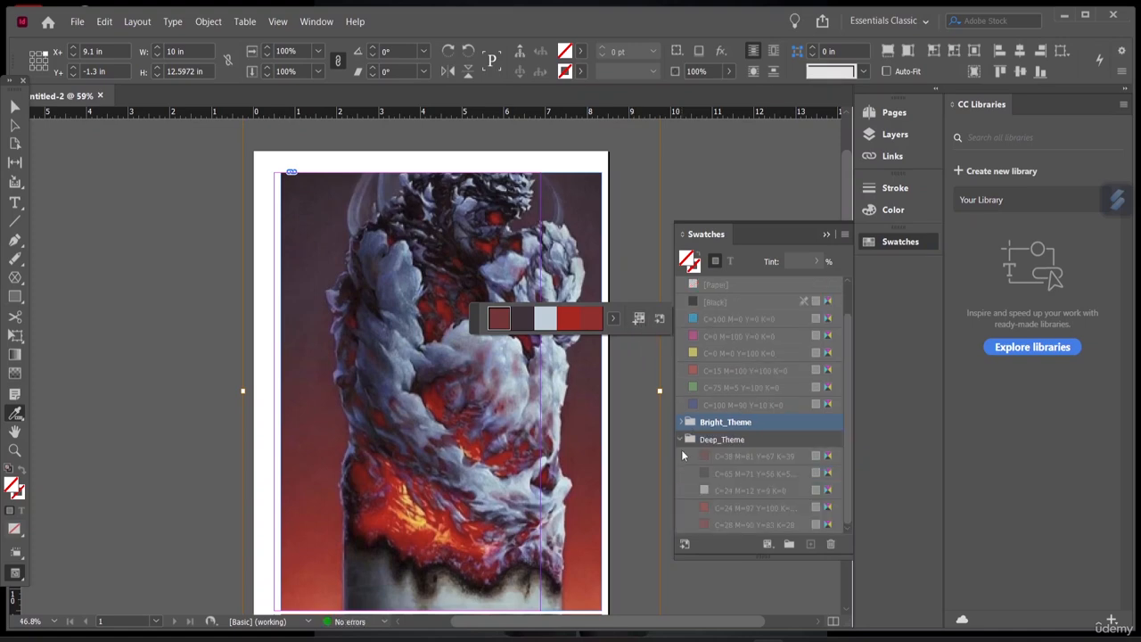
Collapse the Deep_Theme group, select the theme's light blue color, and add the extracted Deep theme to the swatches again
{"action": "left_click", "coordinate": [680, 441]}
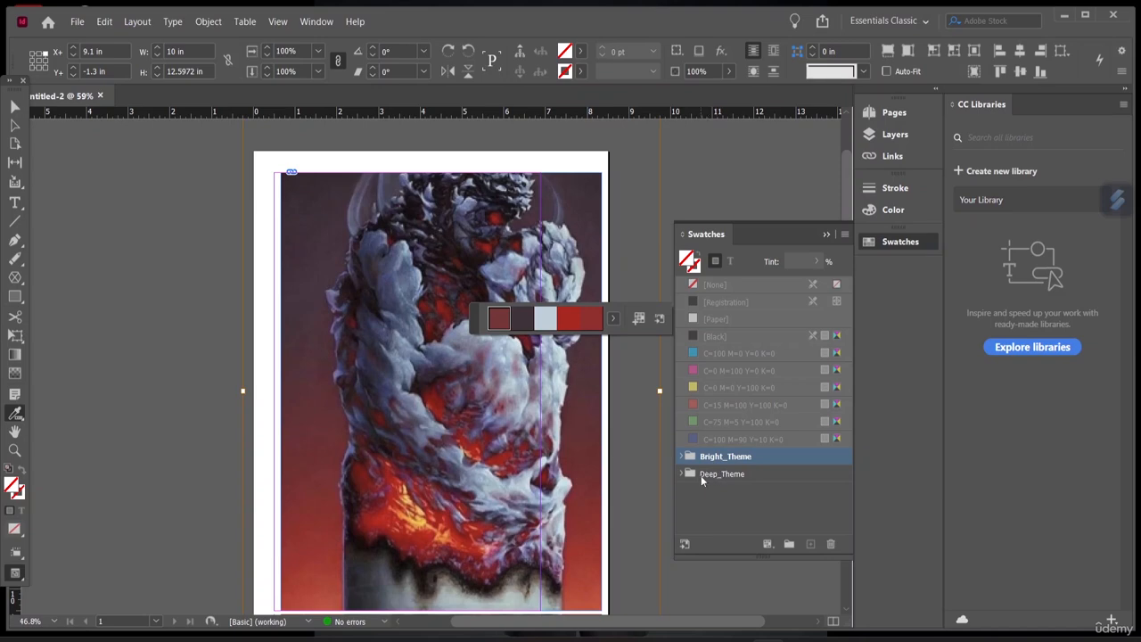
{"action": "left_click", "coordinate": [545, 321]}
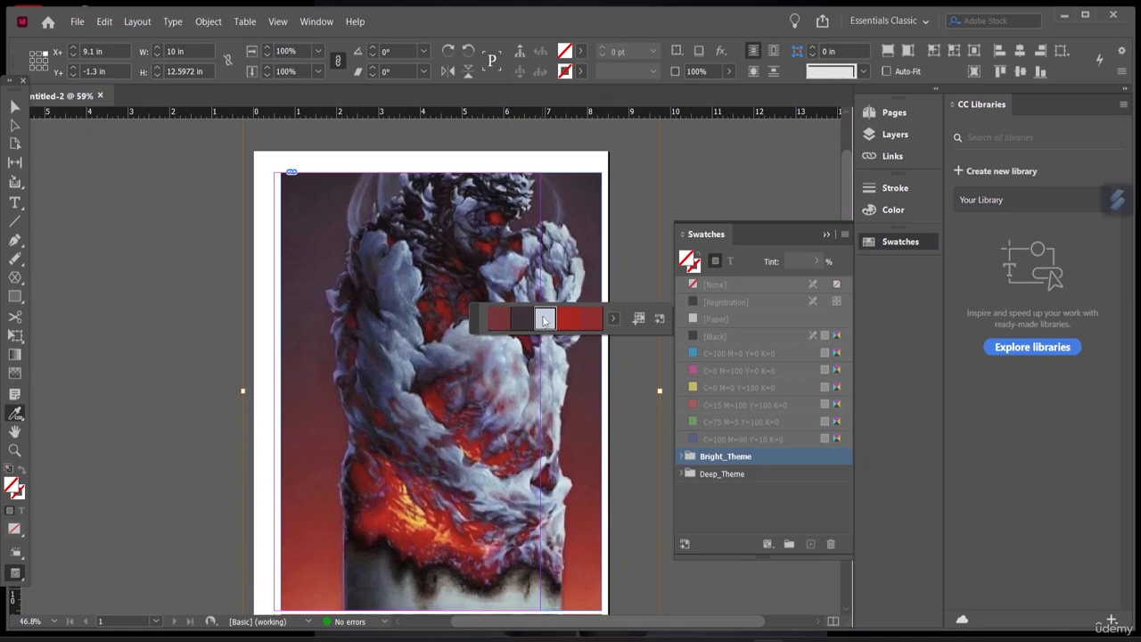
{"action": "left_click", "coordinate": [638, 320]}
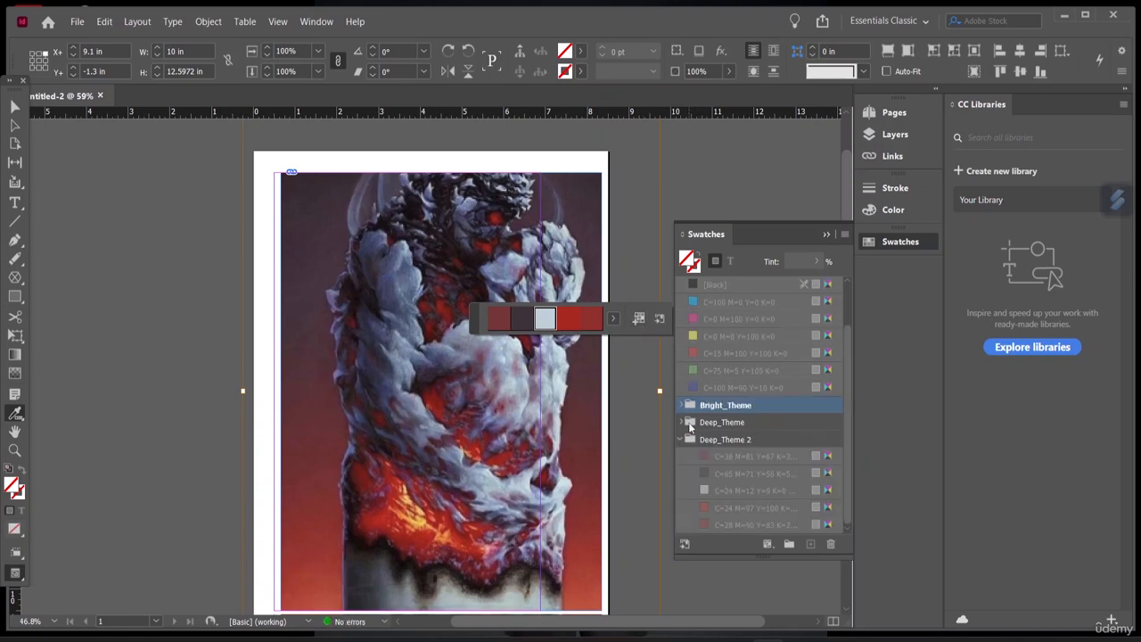
Expand the Deep_Theme and Deep_Theme 2 swatch groups and compare their colors
{"action": "left_click", "coordinate": [705, 423]}
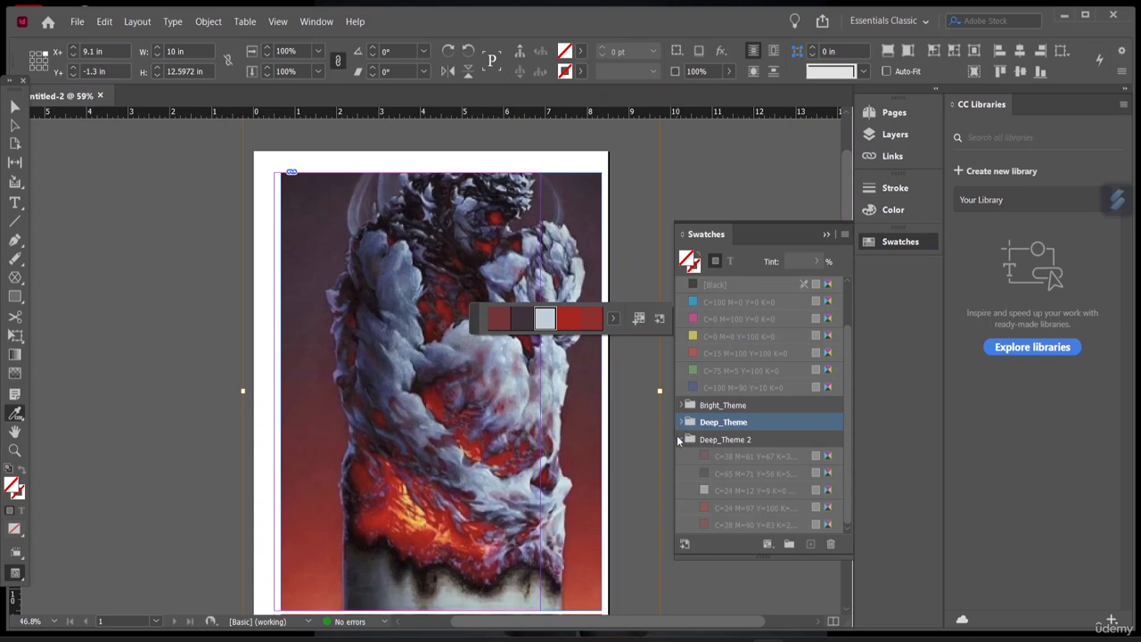
{"action": "left_click", "coordinate": [678, 440]}
{"action": "left_click", "coordinate": [681, 473]}
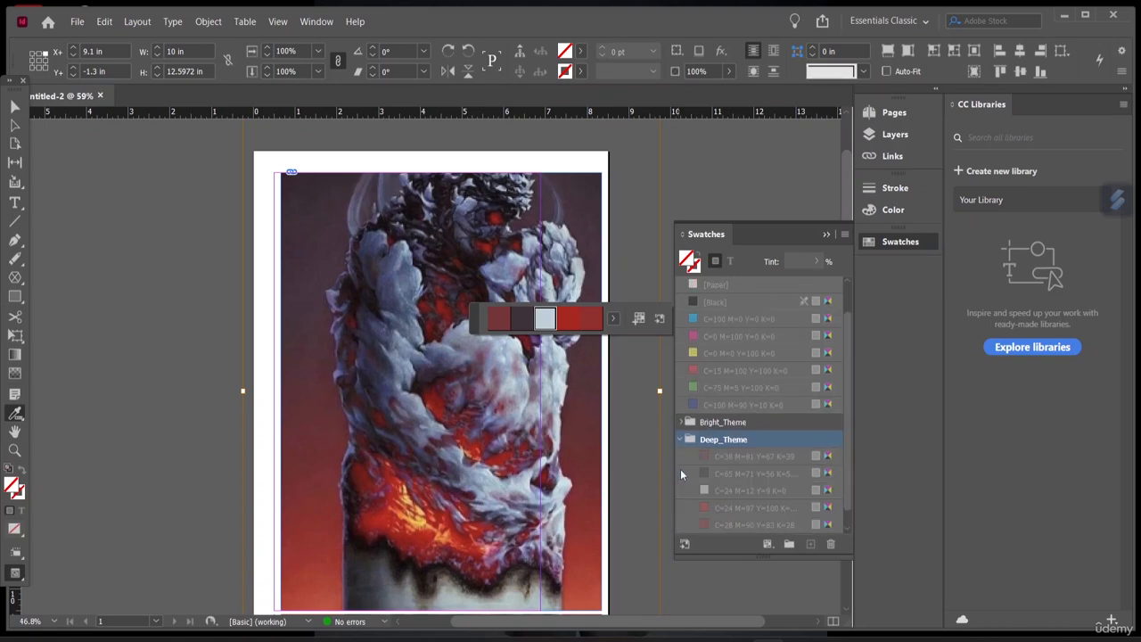
{"action": "scroll", "coordinate": [701, 473], "scroll_direction": "down", "scroll_amount": 1}
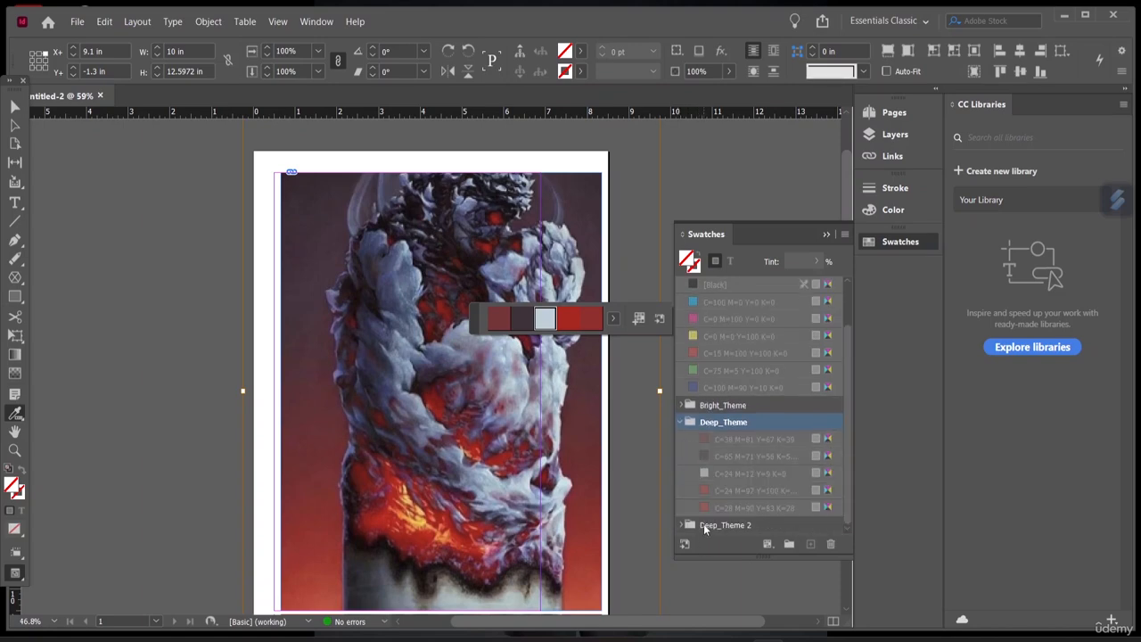
{"action": "left_click", "coordinate": [704, 526]}
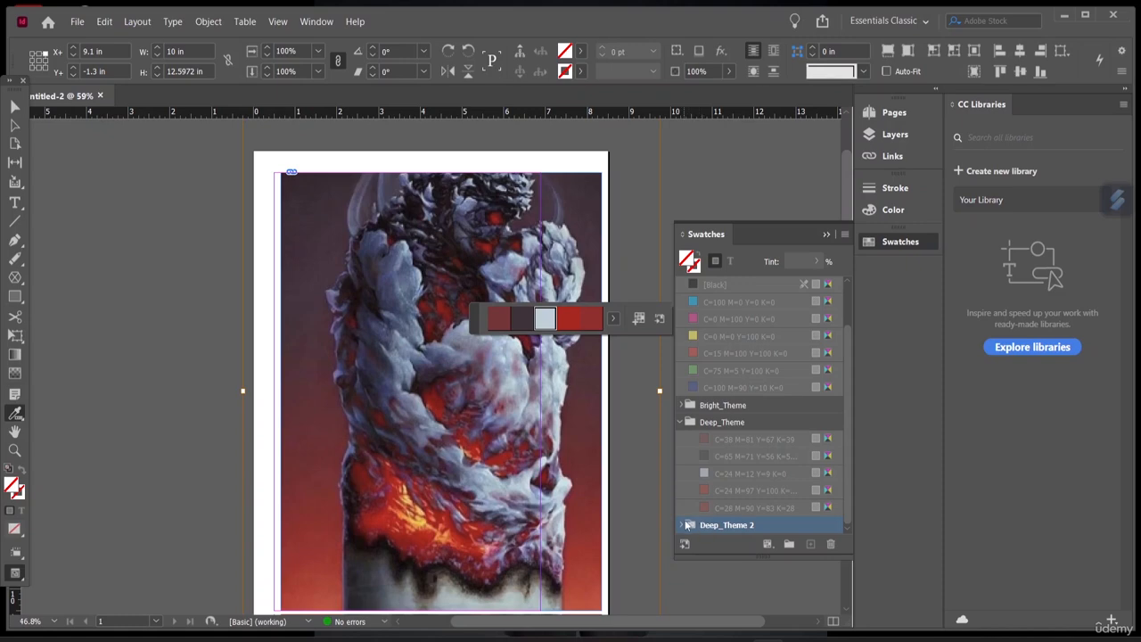
{"action": "left_click", "coordinate": [681, 526]}
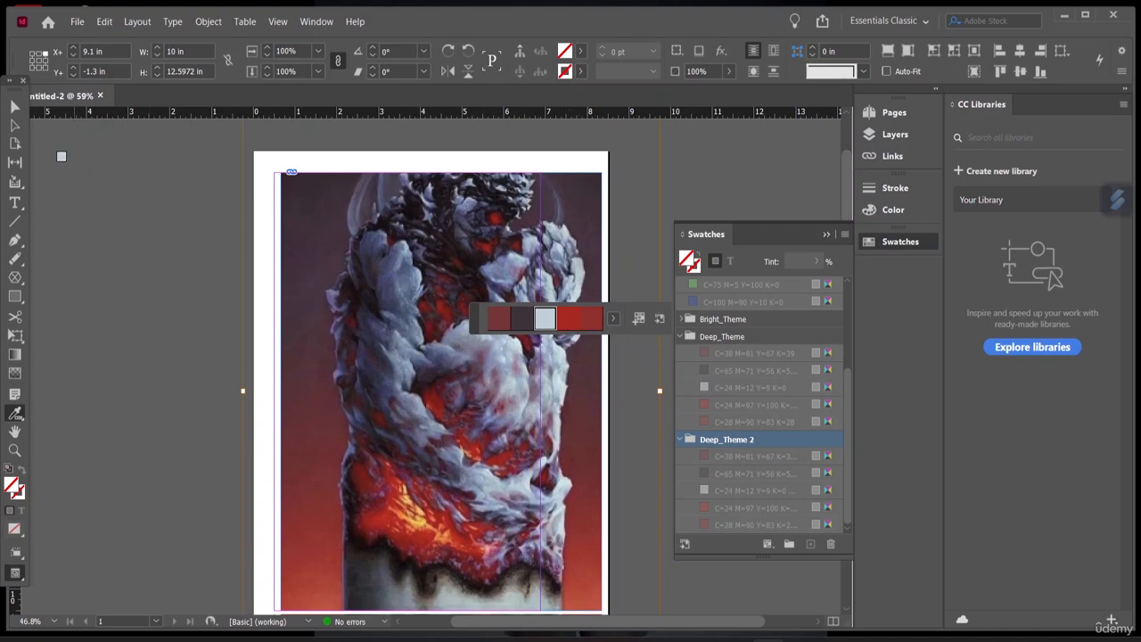
Delete the placed artwork and its empty frame from the page
{"action": "left_click", "coordinate": [15, 106]}
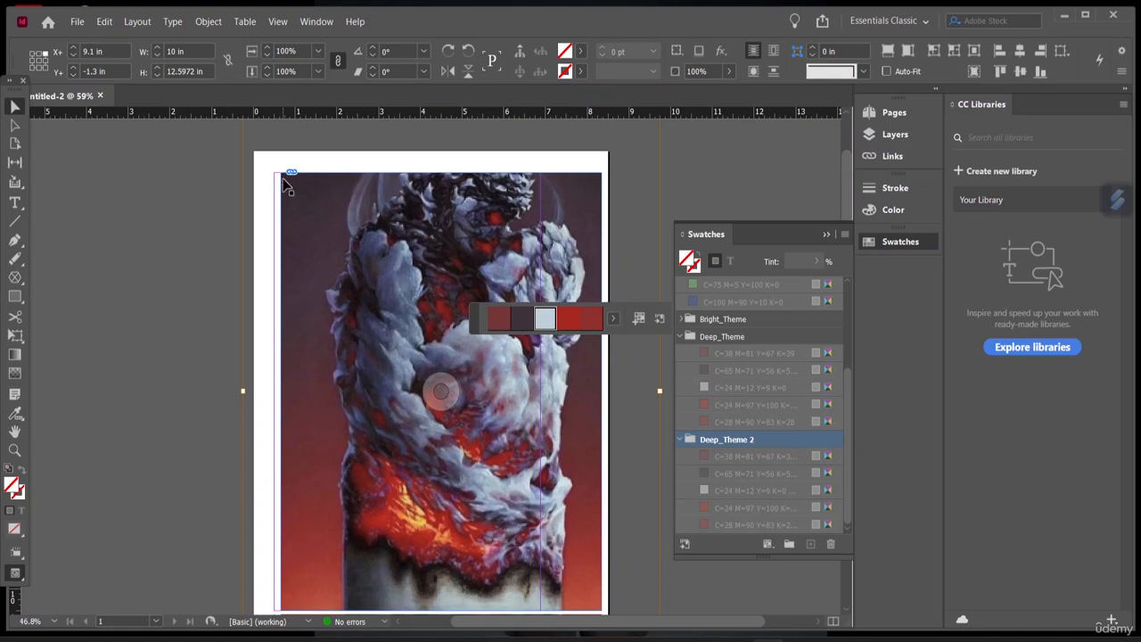
{"action": "key", "text": "Delete"}
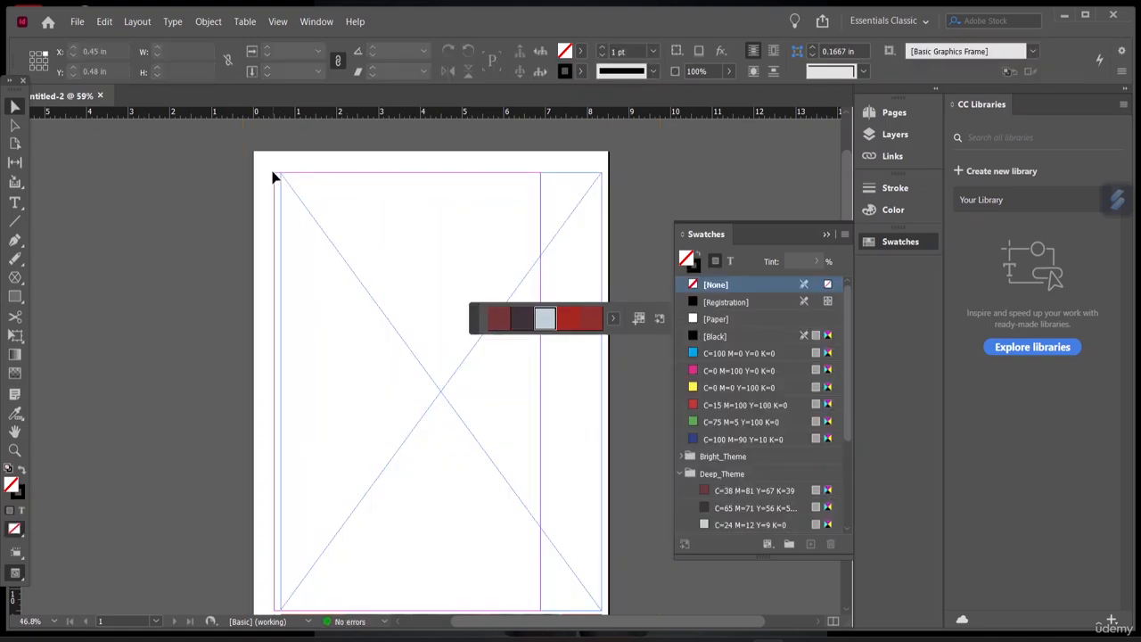
{"action": "left_click", "coordinate": [362, 238]}
{"action": "key", "text": "Delete"}
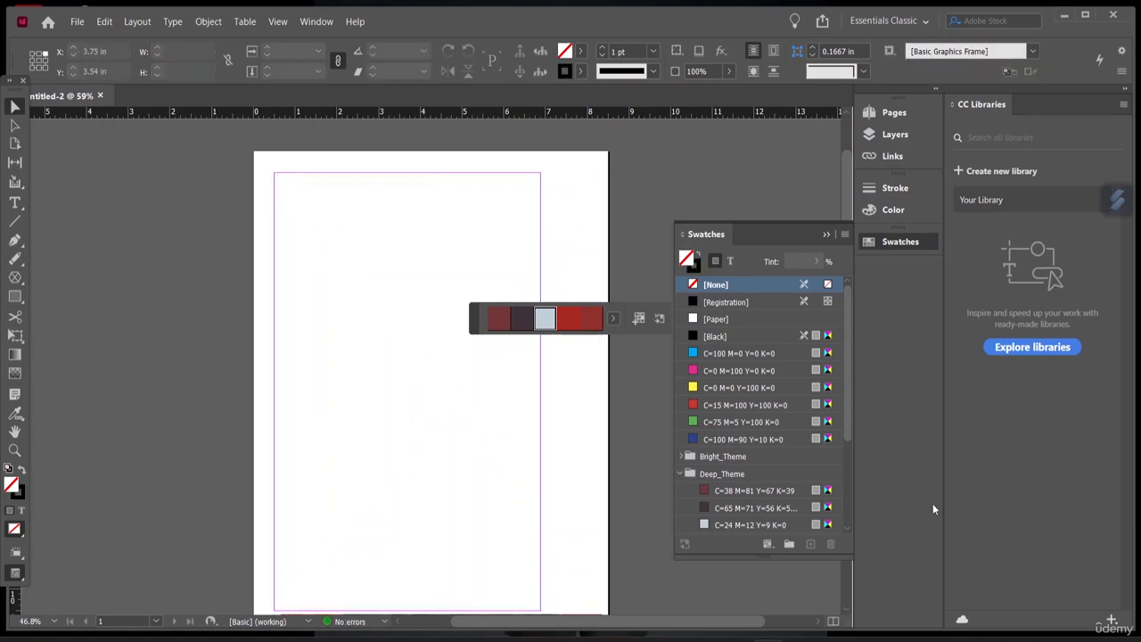
Preview the quote image 20191121_140201 from the Pictures folder and place it on the page, about 5.7 in wide
{"action": "mouse_move", "coordinate": [669, 640]}
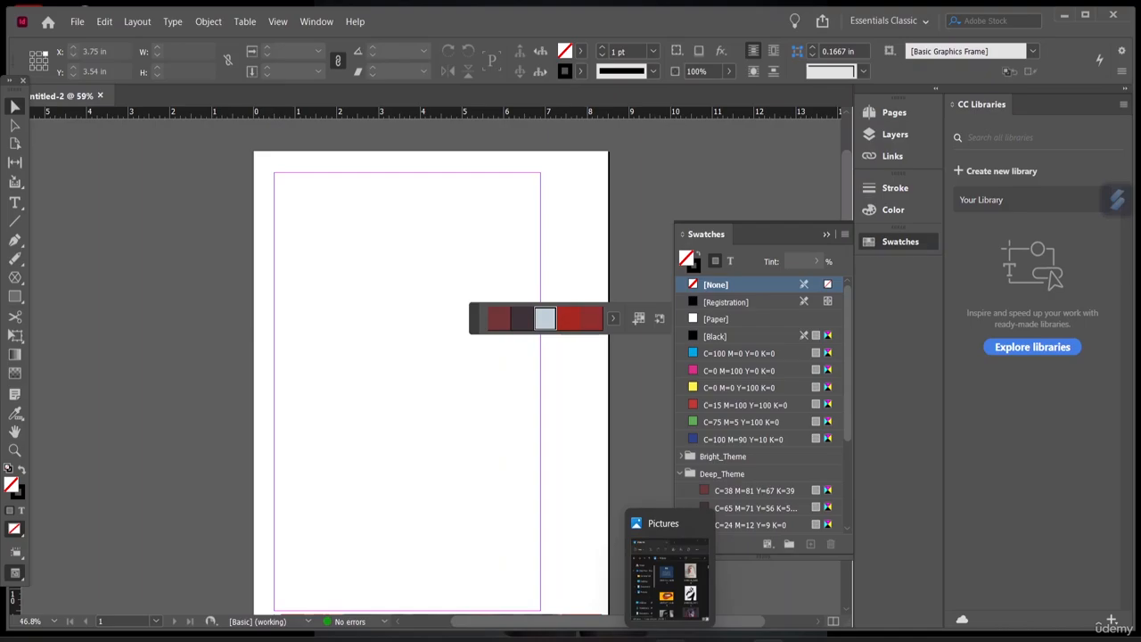
{"action": "left_click", "coordinate": [659, 610]}
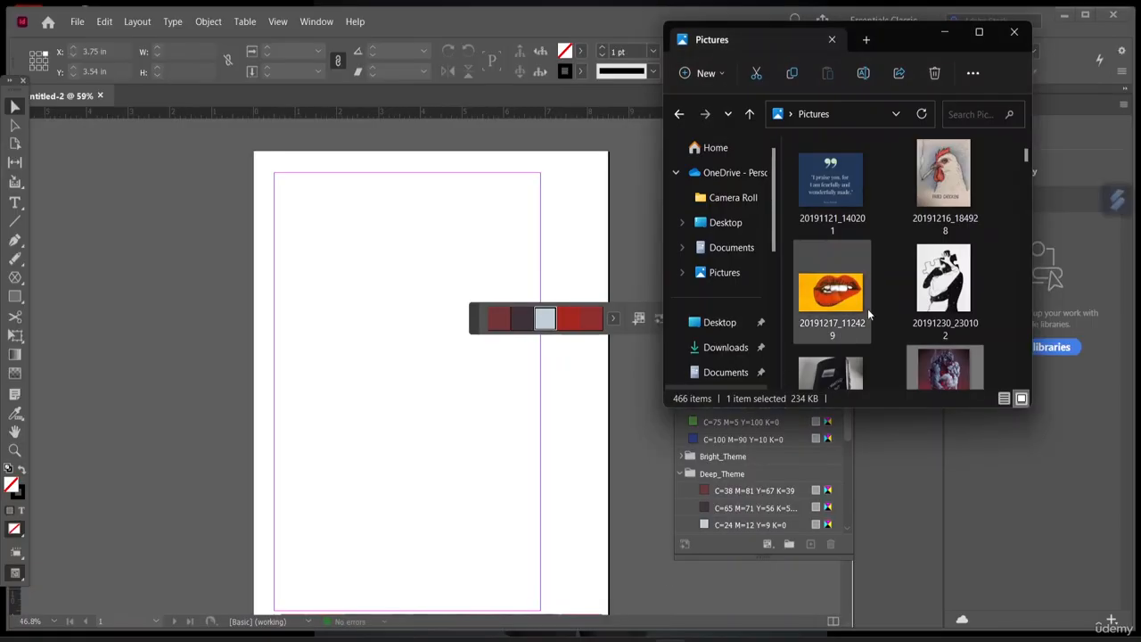
{"action": "scroll", "coordinate": [867, 308], "scroll_direction": "down", "scroll_amount": 2}
{"action": "scroll", "coordinate": [867, 308], "scroll_direction": "up", "scroll_amount": 4}
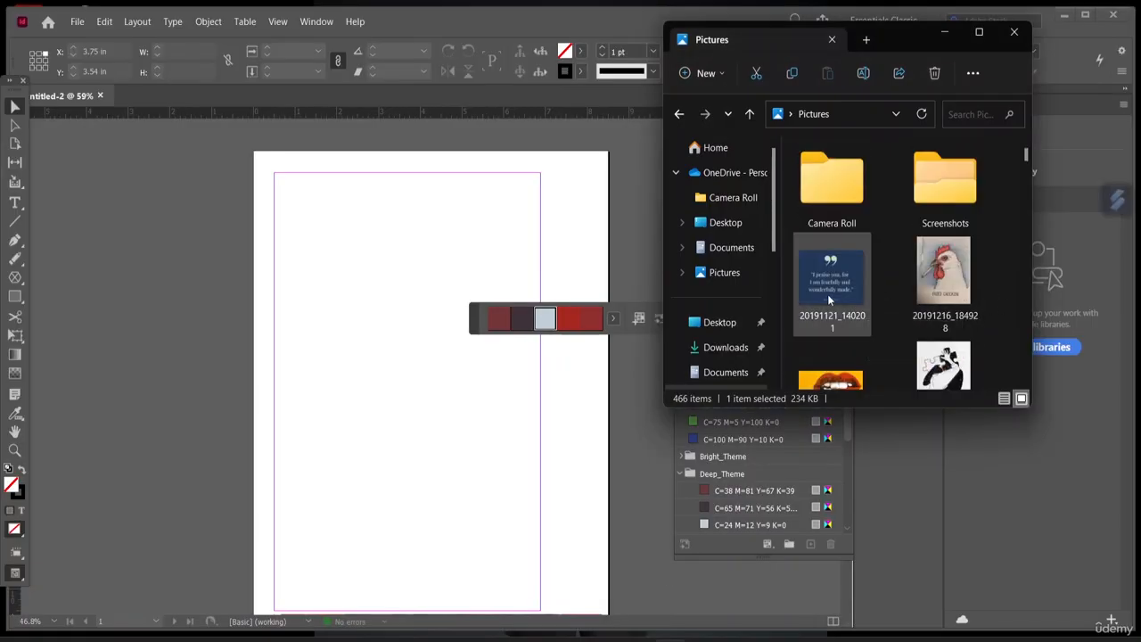
{"action": "double_click", "coordinate": [827, 290]}
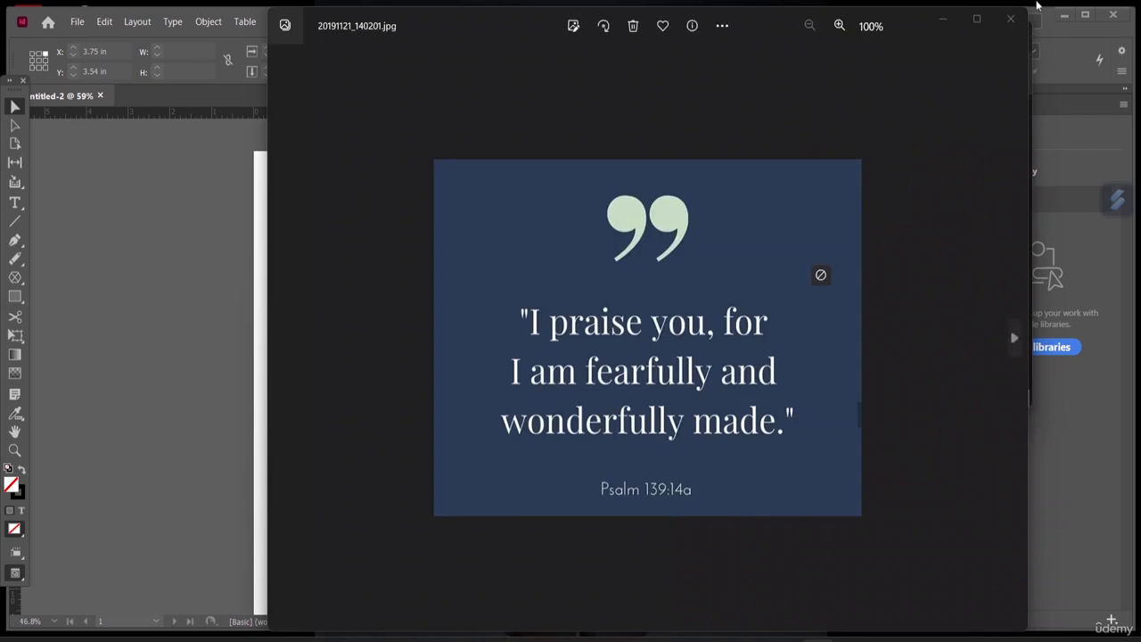
{"action": "left_click", "coordinate": [1010, 18]}
{"action": "left_click_drag", "start_coordinate": [855, 284], "coordinate": [433, 386]}
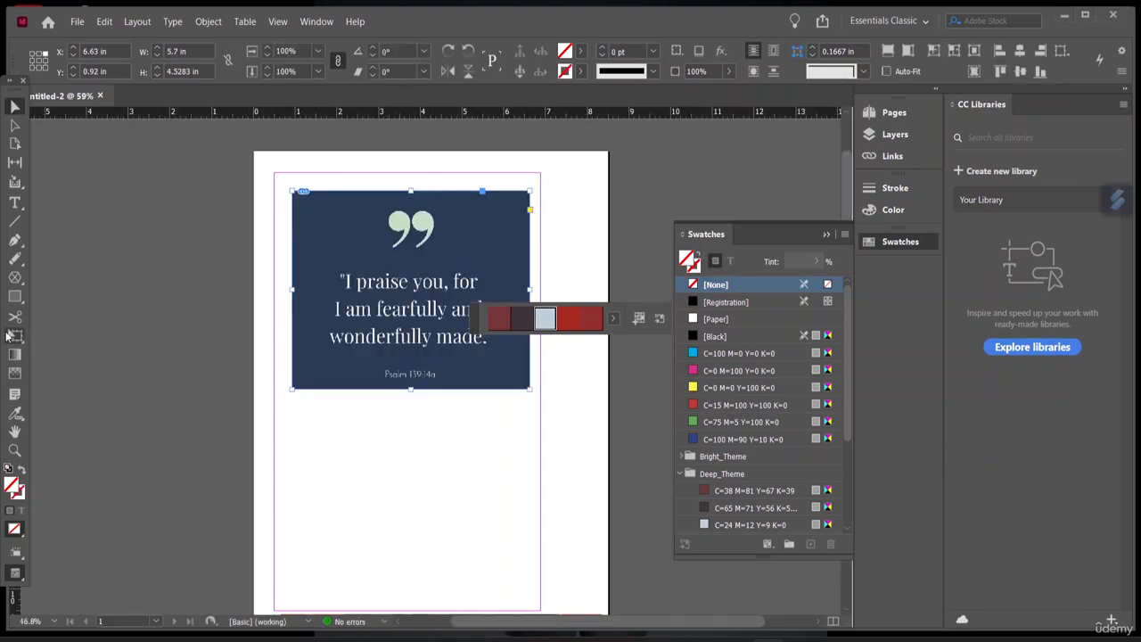
Extract a color theme from the quote image with the Color Theme Tool and add it to the CC library, skipping the introductory tour
{"action": "left_click", "coordinate": [16, 413]}
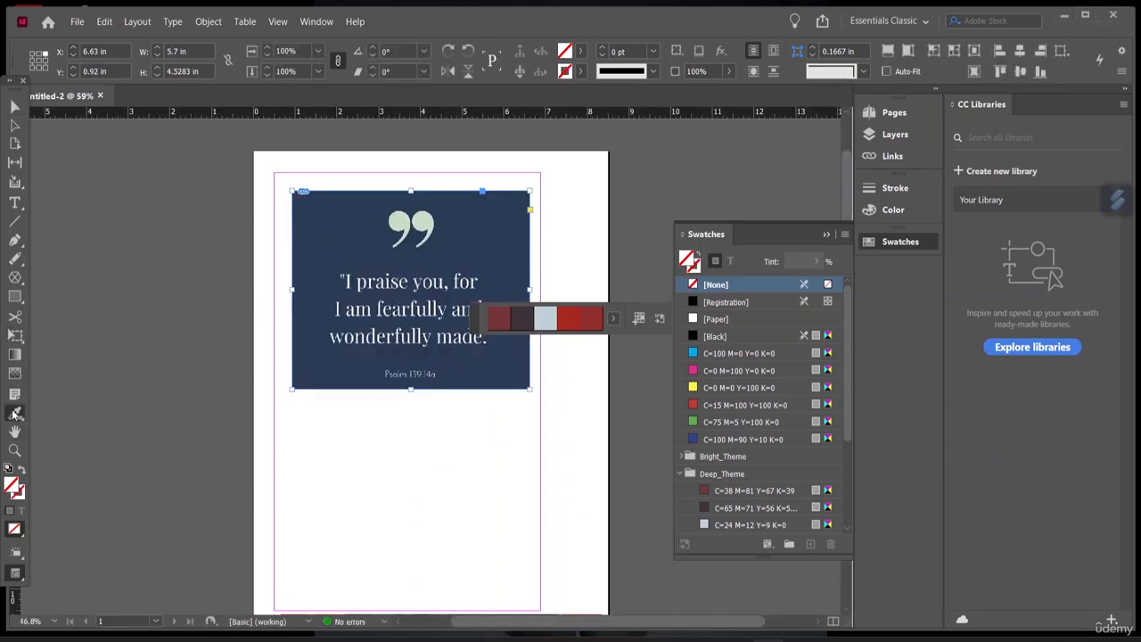
{"action": "left_click", "coordinate": [403, 301]}
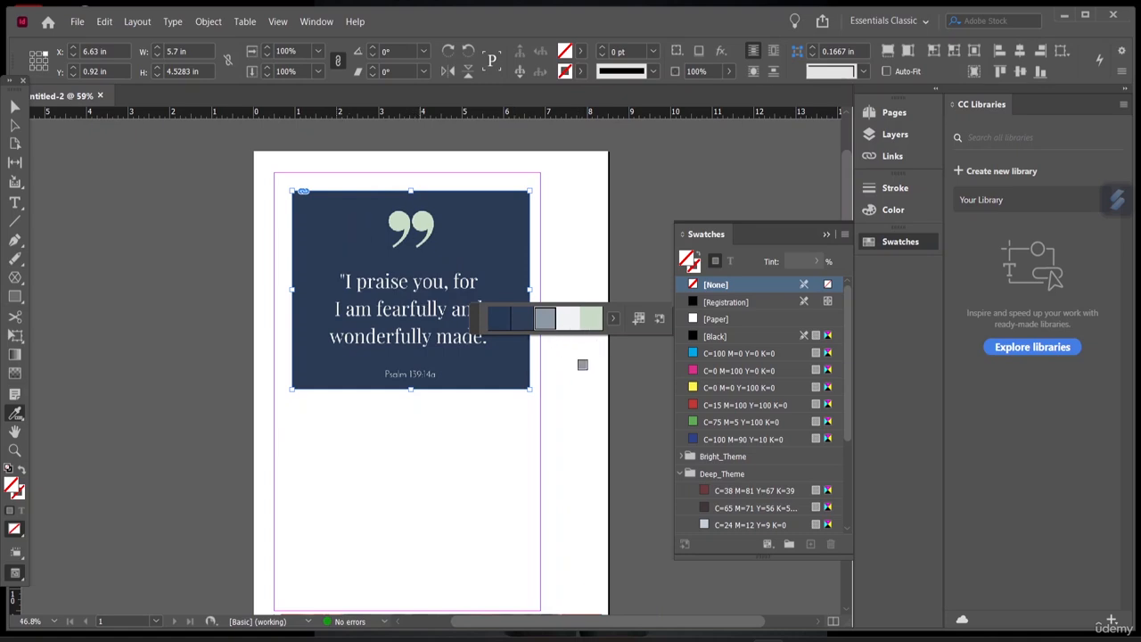
{"action": "left_click", "coordinate": [658, 319]}
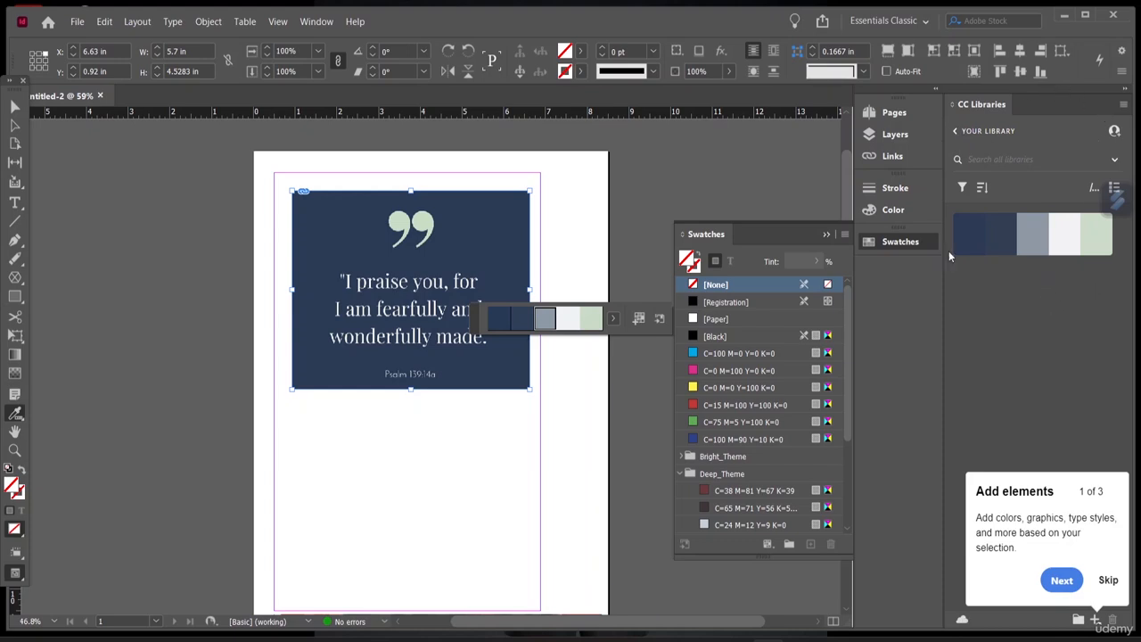
{"action": "left_click", "coordinate": [1106, 581]}
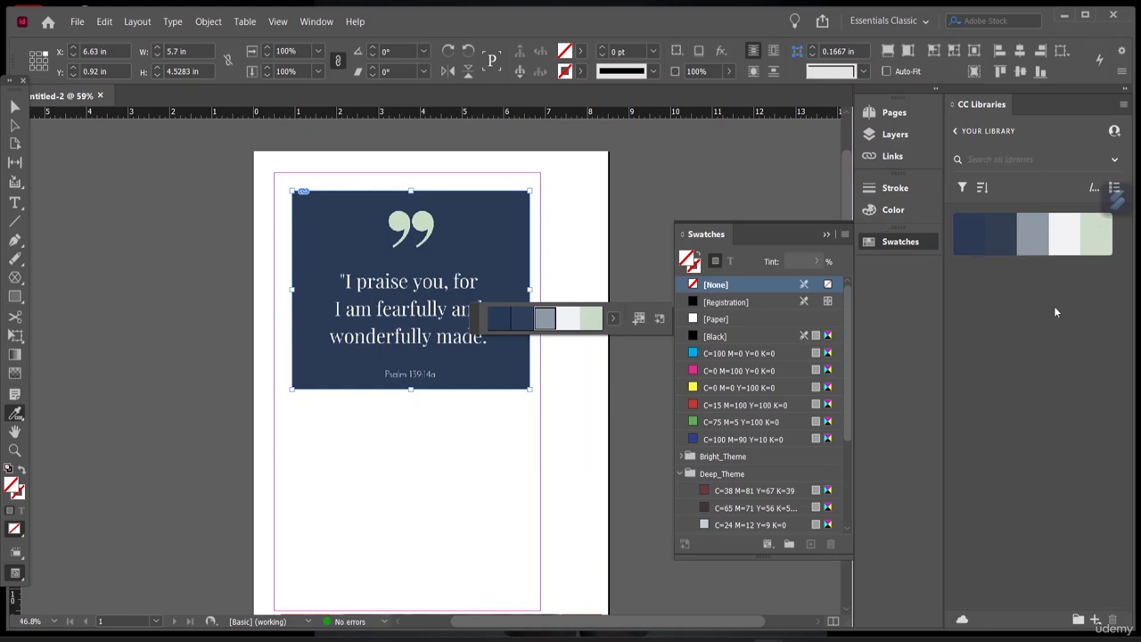
Apply the first navy color of the saved library theme as the quote image frame's fill and check the swatches list
{"action": "left_click", "coordinate": [968, 239]}
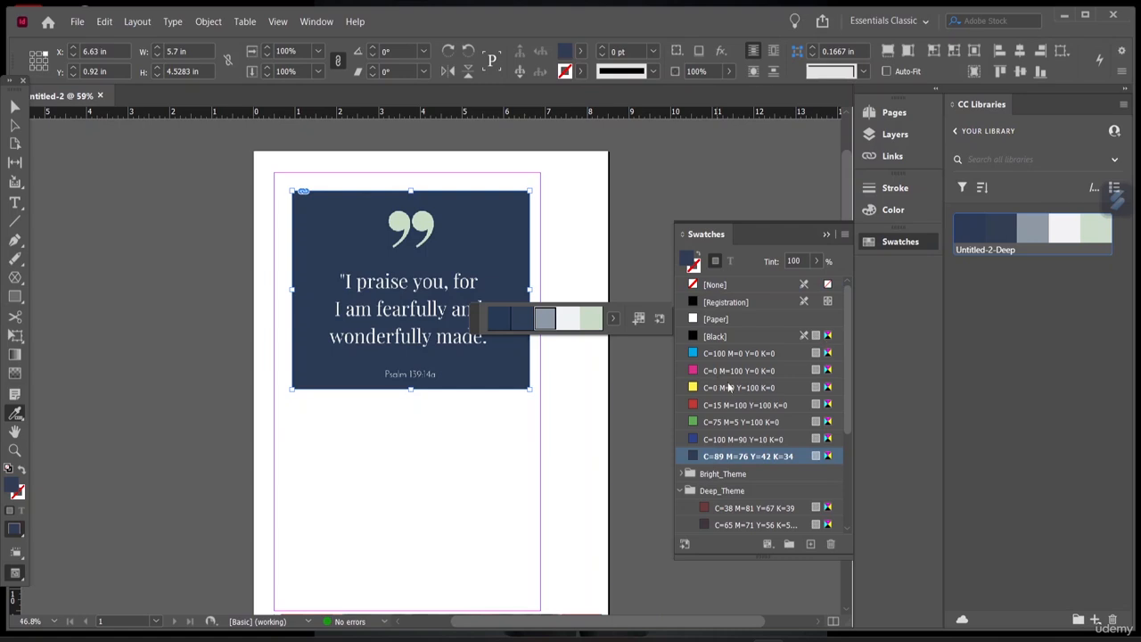
{"action": "scroll", "coordinate": [731, 407], "scroll_direction": "down", "scroll_amount": 5}
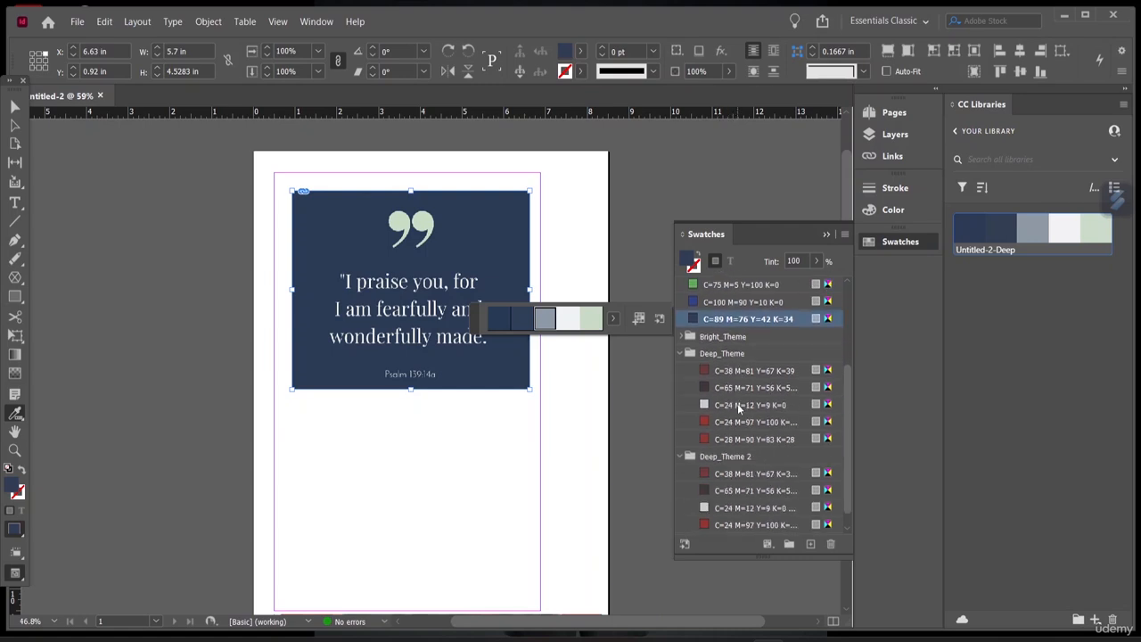
{"action": "scroll", "coordinate": [736, 408], "scroll_direction": "up", "scroll_amount": 5}
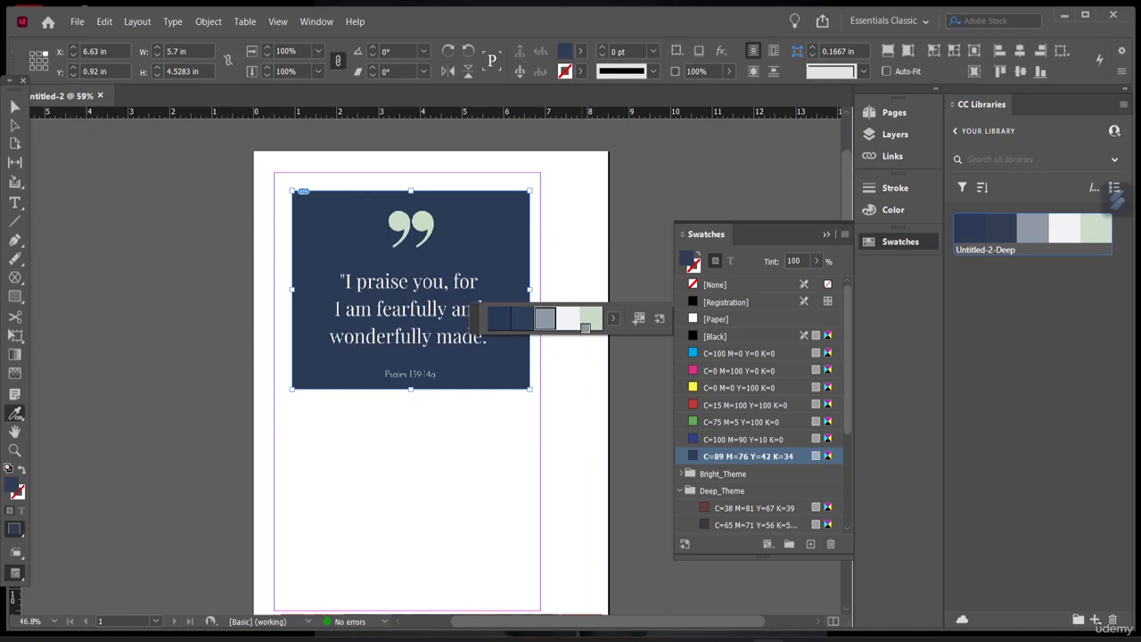
Examine the Colorful, Bright, Dark, Deep and Muted variants of the quote image's color theme
{"action": "left_click", "coordinate": [613, 318]}
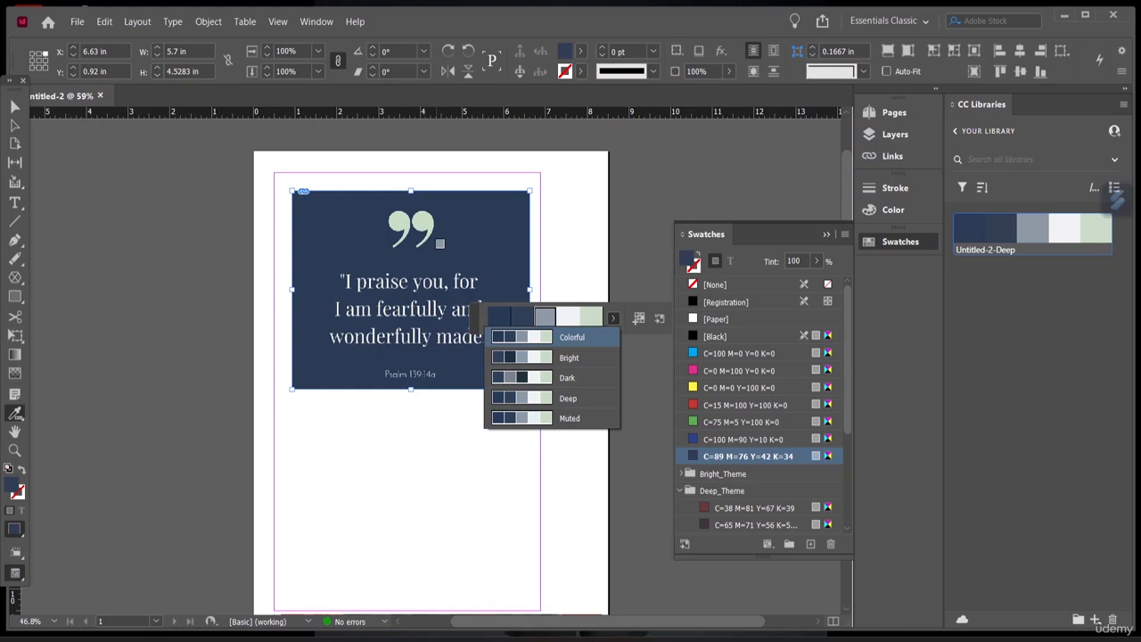
{"action": "scroll", "coordinate": [445, 395], "scroll_direction": "down", "scroll_amount": 2}
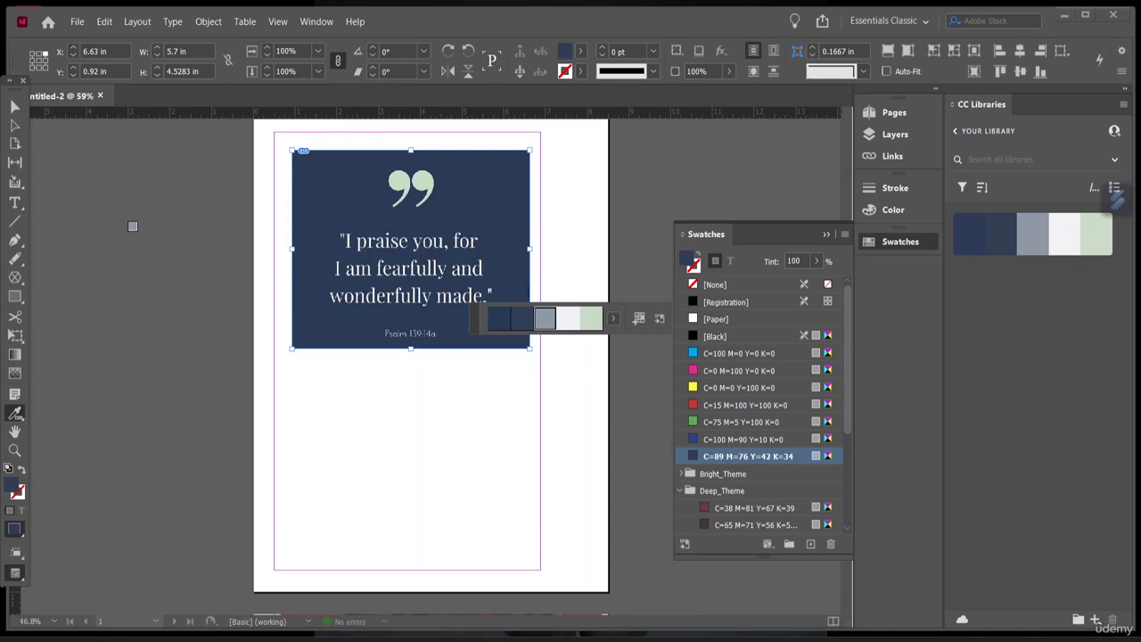
Place the black-and-white puzzle illustration from the Pictures folder below the quote image, about 3.6 in wide
{"action": "key", "text": "super+e"}
{"action": "left_click", "coordinate": [724, 272]}
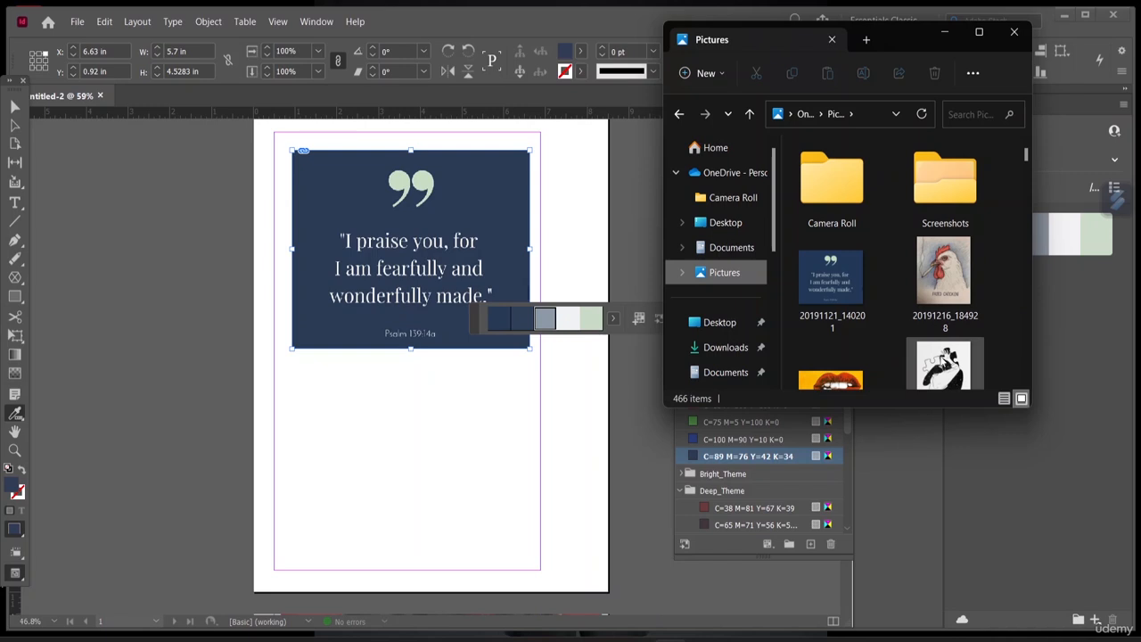
{"action": "left_click_drag", "start_coordinate": [943, 366], "coordinate": [442, 426]}
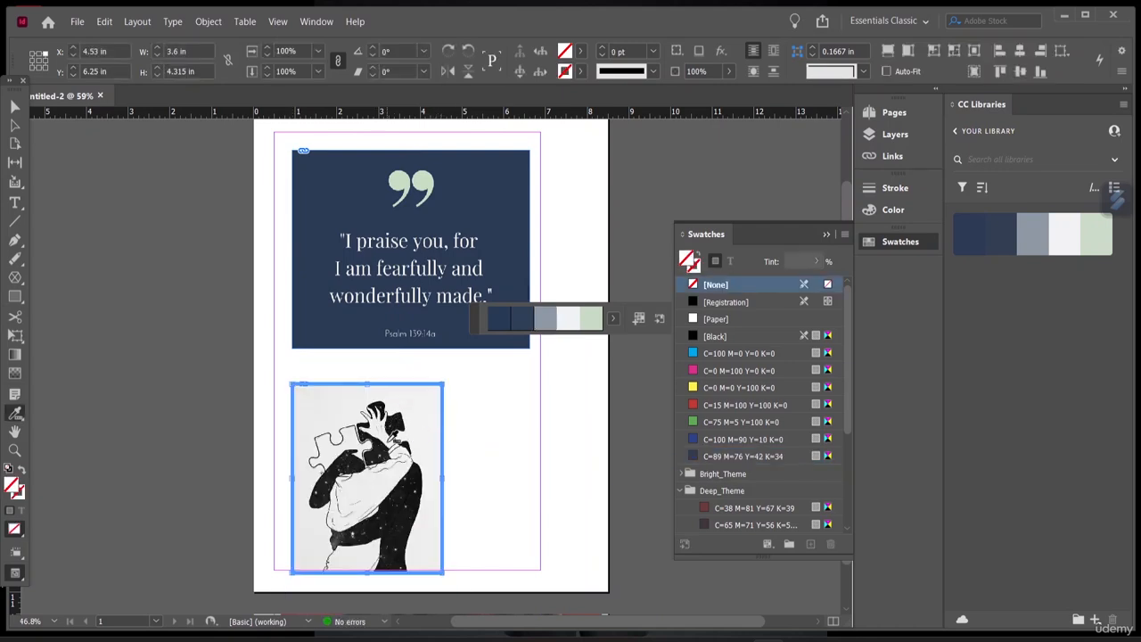
Extract a color theme from the puzzle illustration, try its black and dark grey colors, and select the near-white one
{"action": "left_click", "coordinate": [401, 436]}
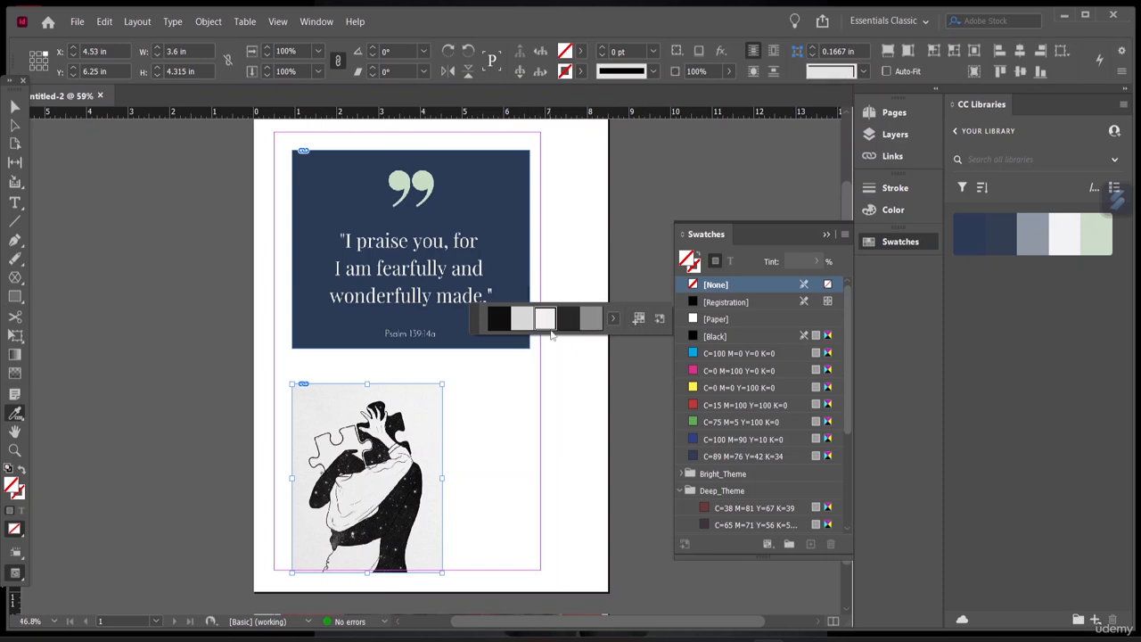
{"action": "left_click", "coordinate": [500, 327]}
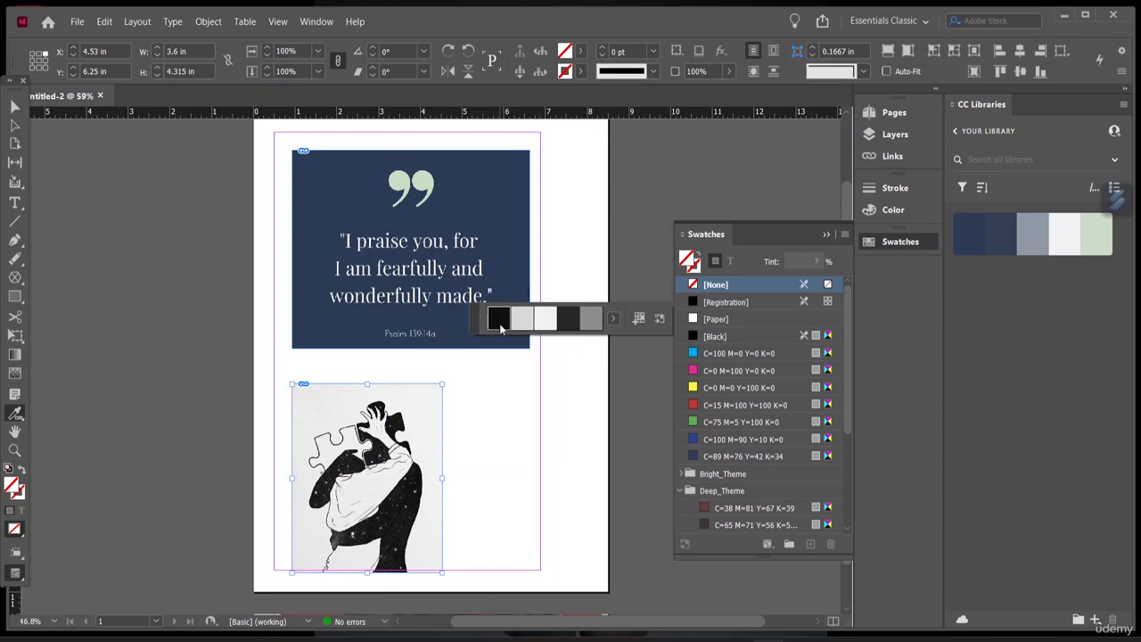
{"action": "left_click", "coordinate": [547, 322]}
{"action": "left_click", "coordinate": [497, 322]}
{"action": "left_click", "coordinate": [547, 322]}
{"action": "left_click", "coordinate": [572, 323]}
{"action": "left_click", "coordinate": [542, 320]}
Open the name of the Bright_Theme swatch group for editing and select its text
{"action": "left_click", "coordinate": [725, 474]}
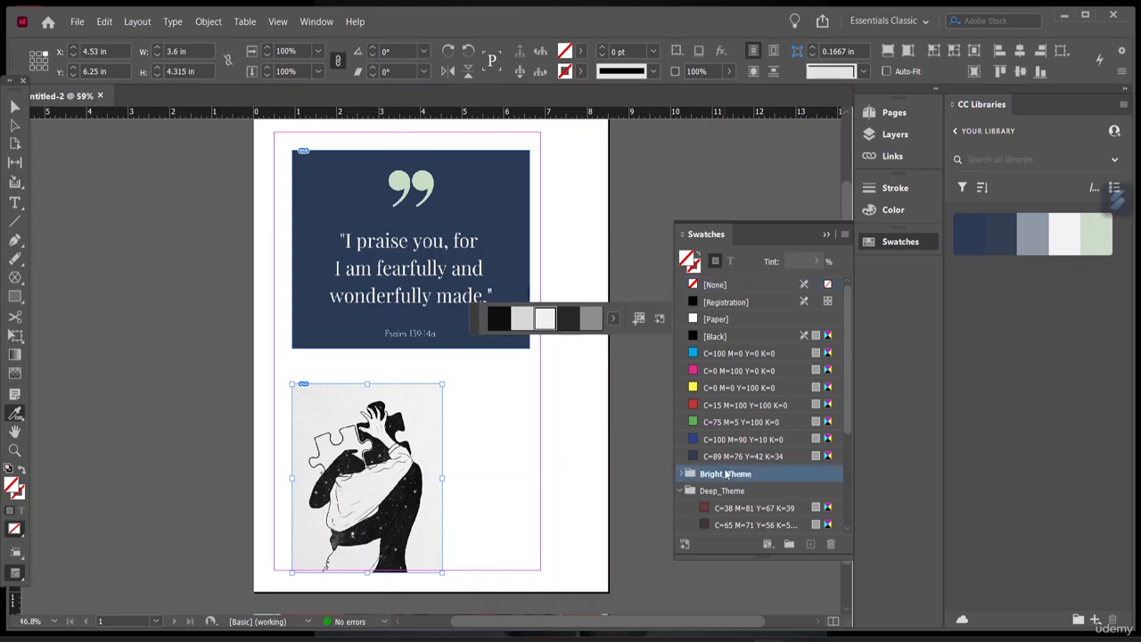
{"action": "double_click", "coordinate": [725, 474]}
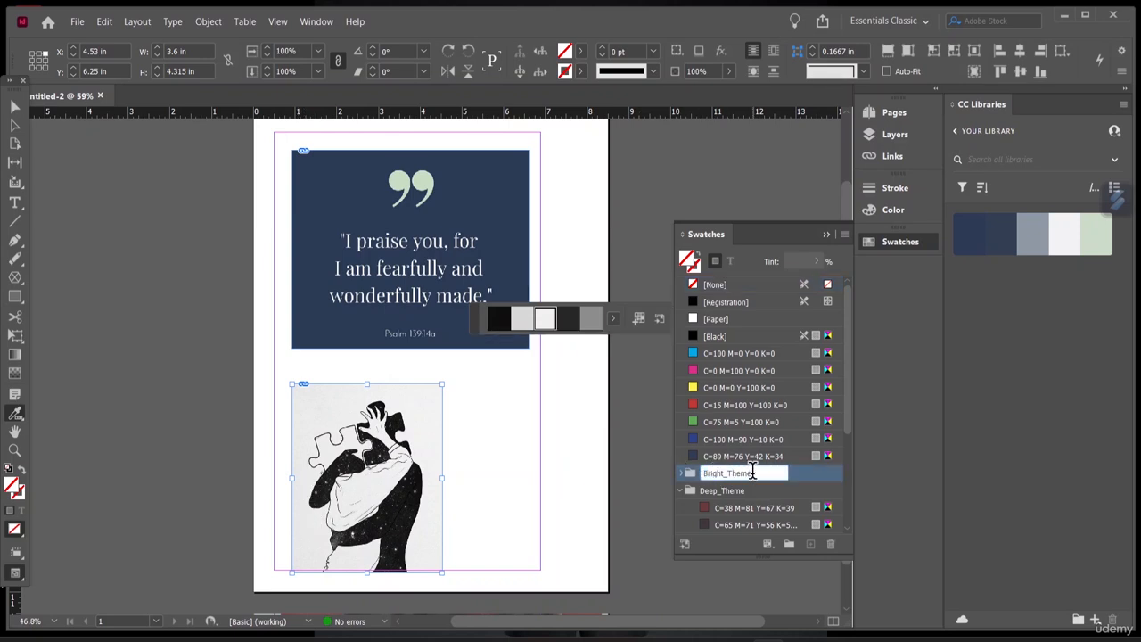
{"action": "double_click", "coordinate": [752, 472]}
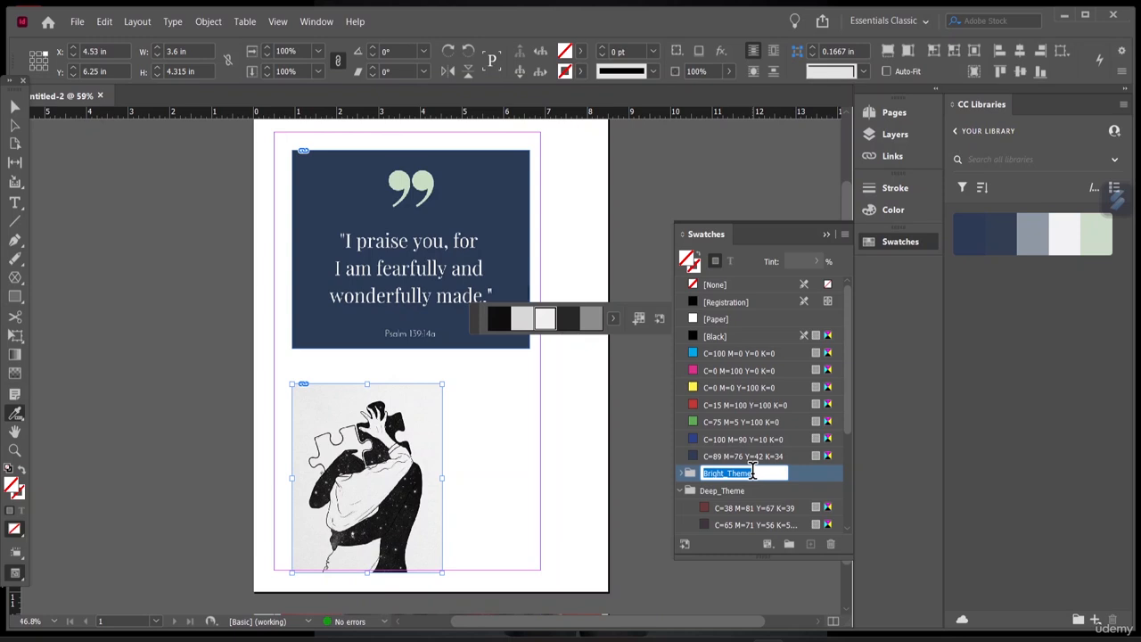